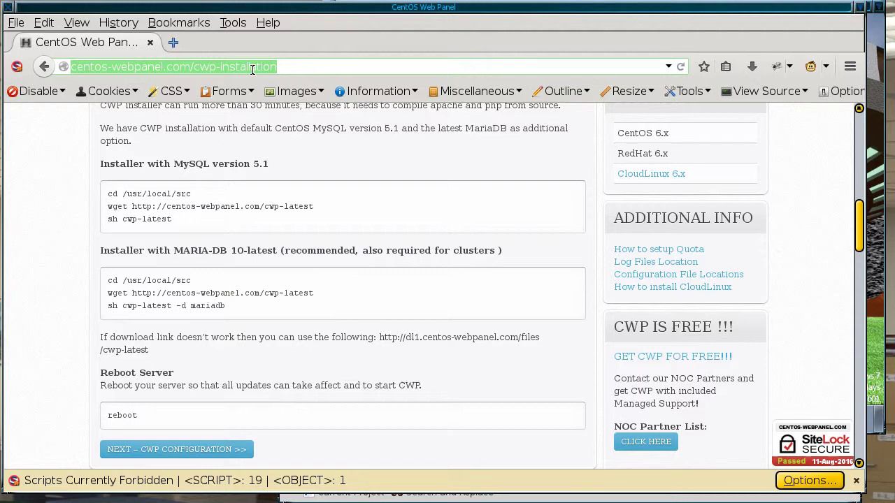
Step: Load 192.168.10.224 in Firefox, then open the panel login at 192.168.10.224:2030
type("192.")
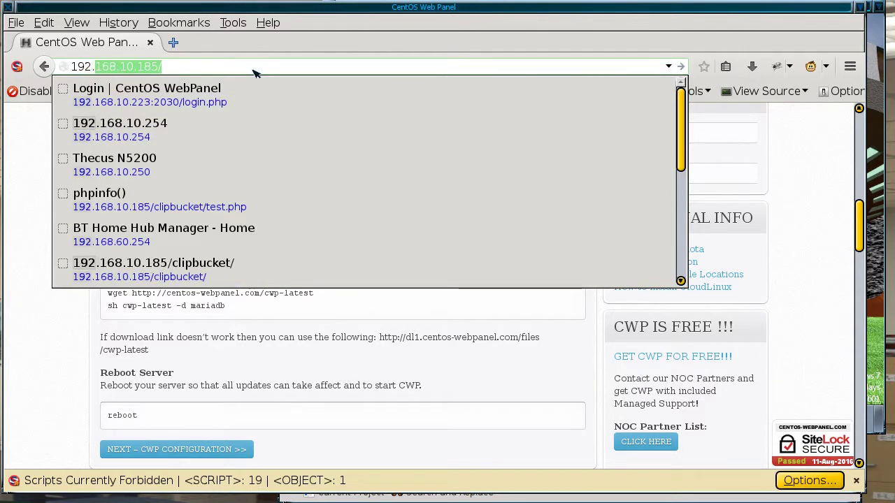
type("168.")
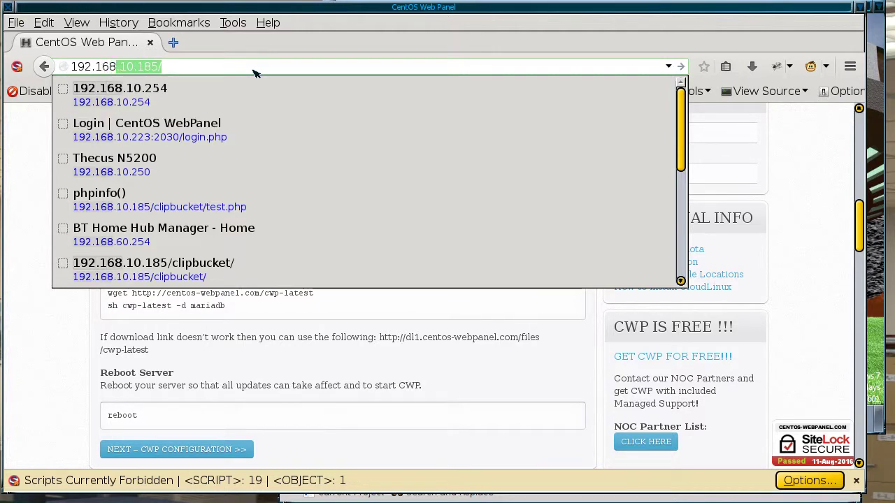
type("10.")
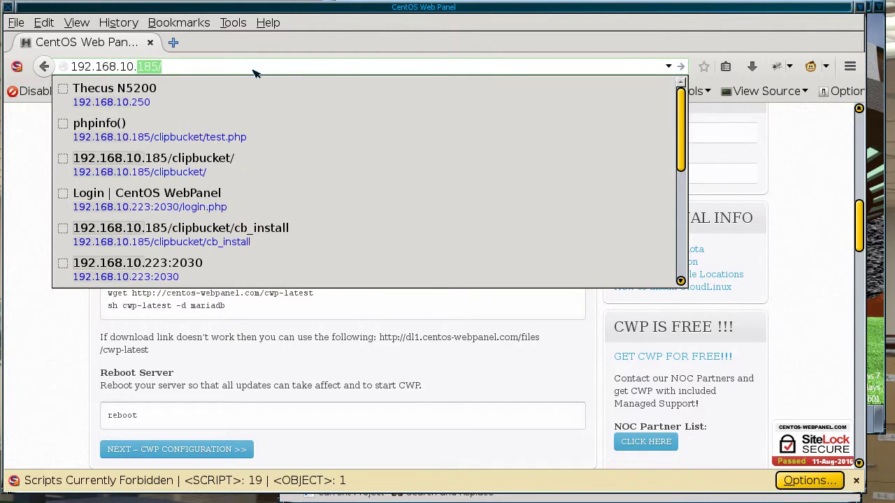
type("224")
key("Return")
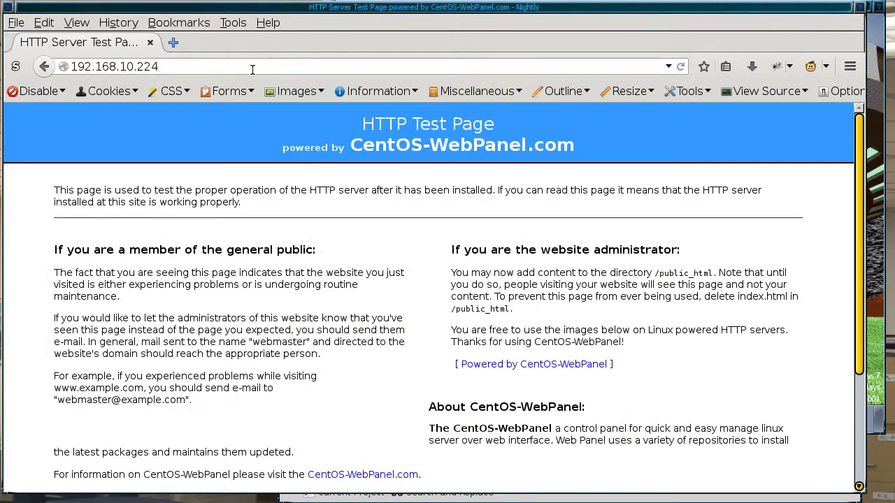
left_click(252, 69)
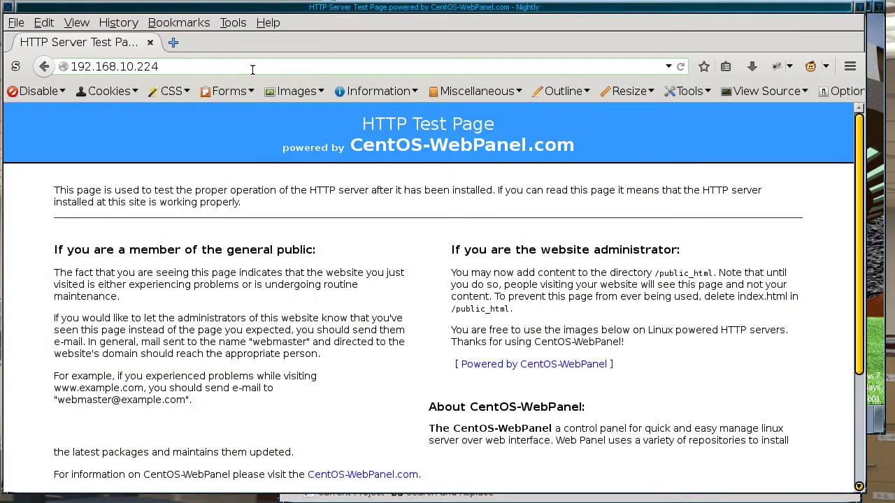
type(":2030")
key("Return")
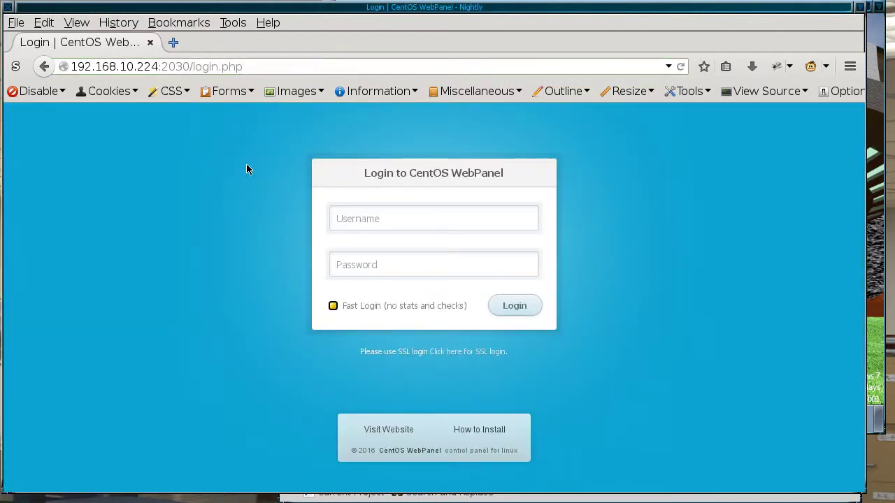
Step: Log in to the panel as root and let Firefox remember the password
left_click(444, 218)
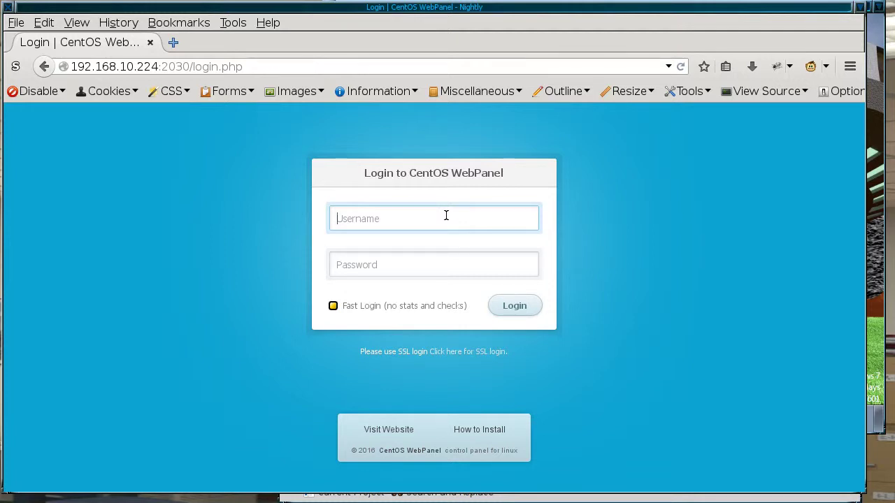
type("root")
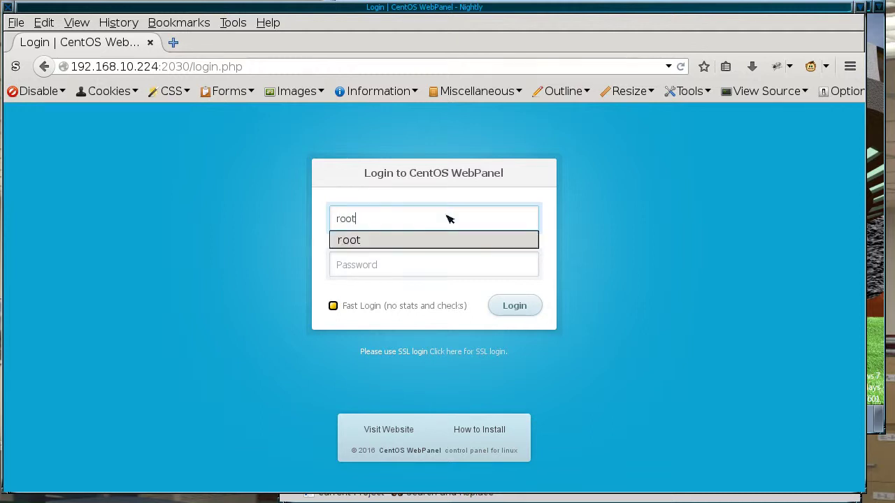
key("Tab")
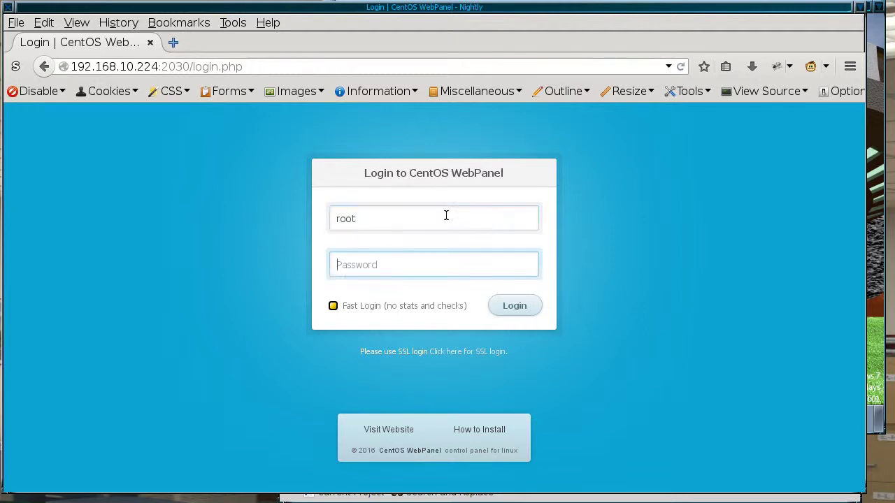
type("******")
left_click(515, 306)
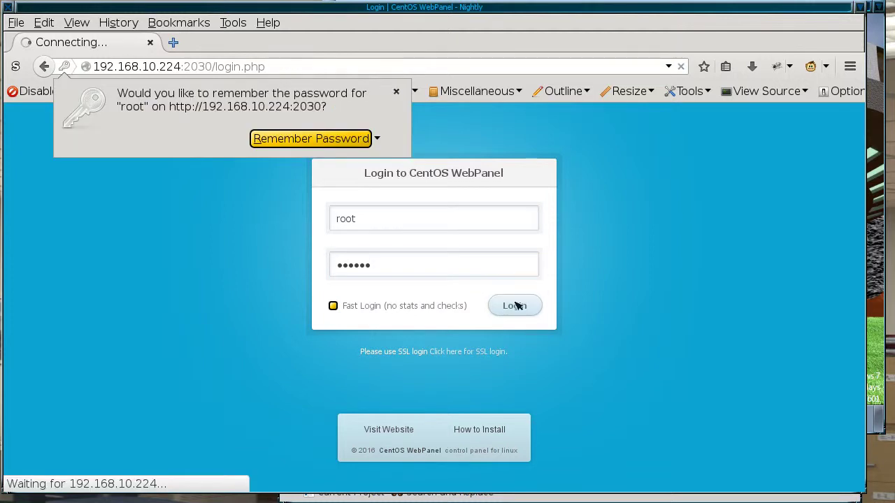
left_click(324, 138)
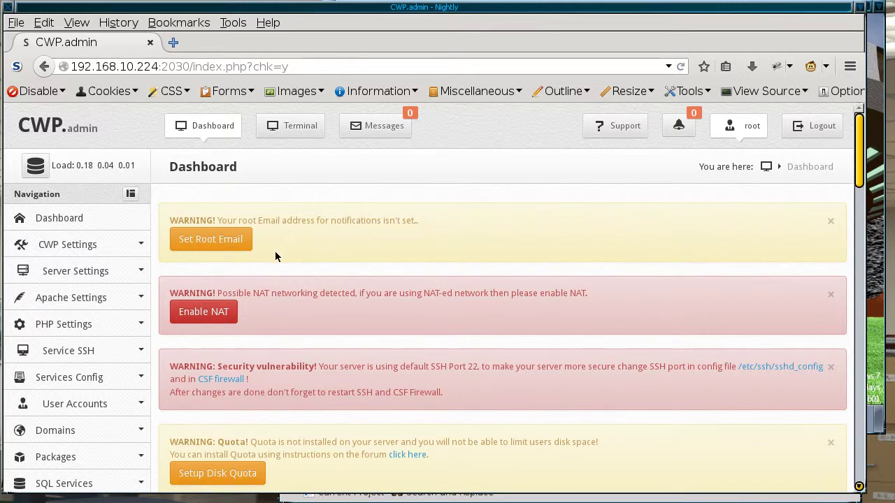
left_click(233, 245)
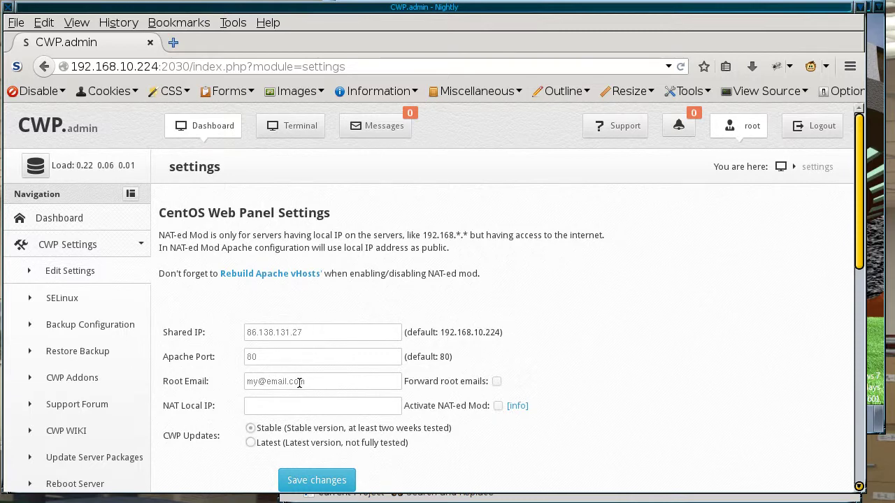
Step: Replace the placeholder root e-mail with the admin address, save, and go back to the dashboard
left_click_drag(313, 385, 240, 381)
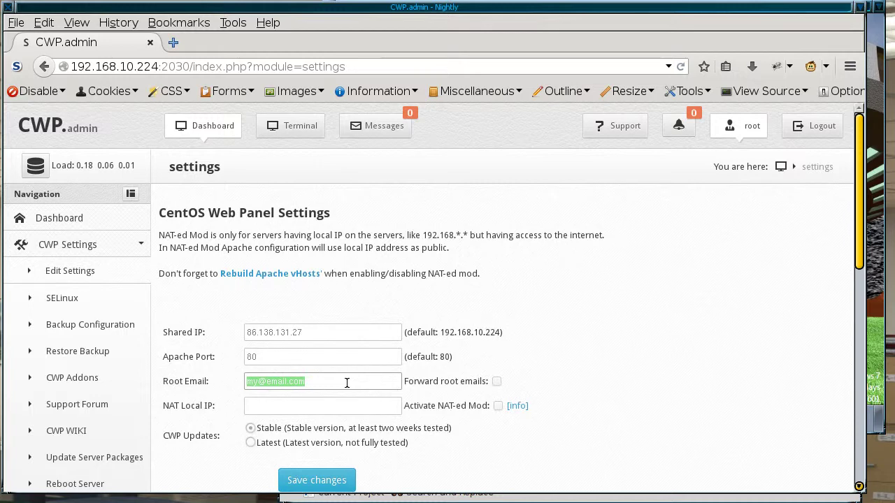
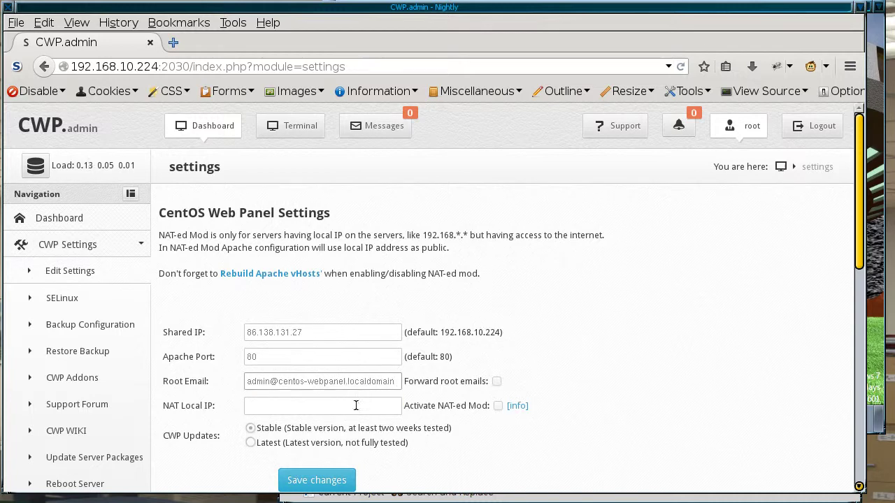
left_click(319, 481)
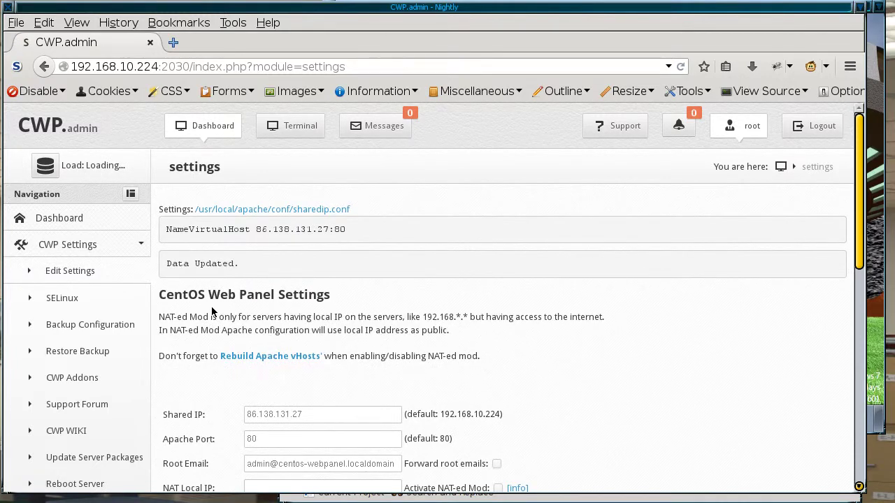
left_click(82, 219)
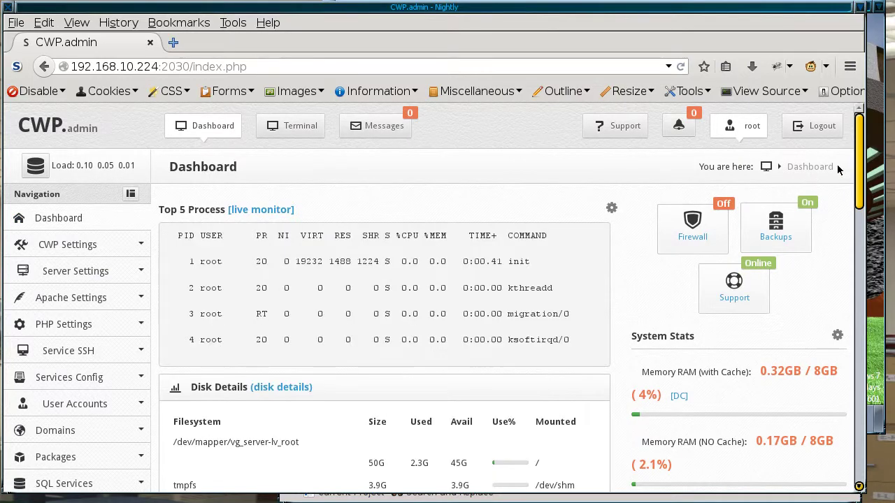
Step: Expand CWP Settings in the sidebar and open Edit Settings
scroll(844, 215, "down", 3)
scroll(841, 216, "down", 5)
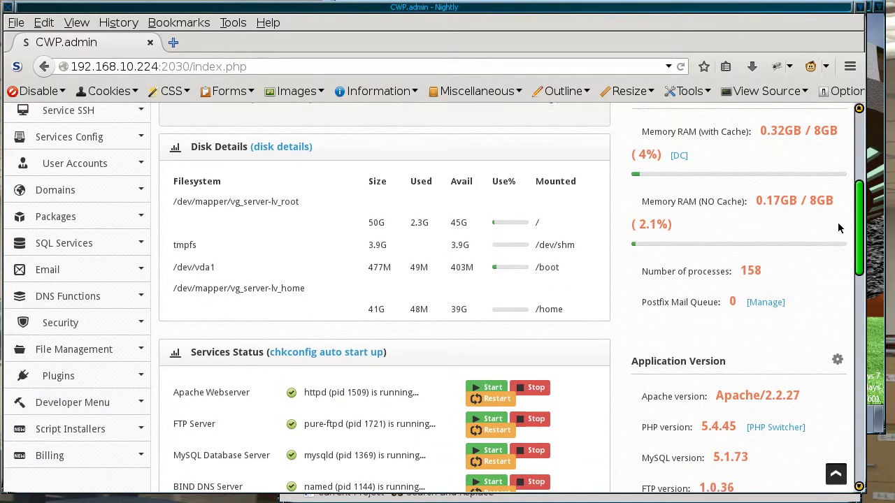
scroll(811, 280, "up", 2)
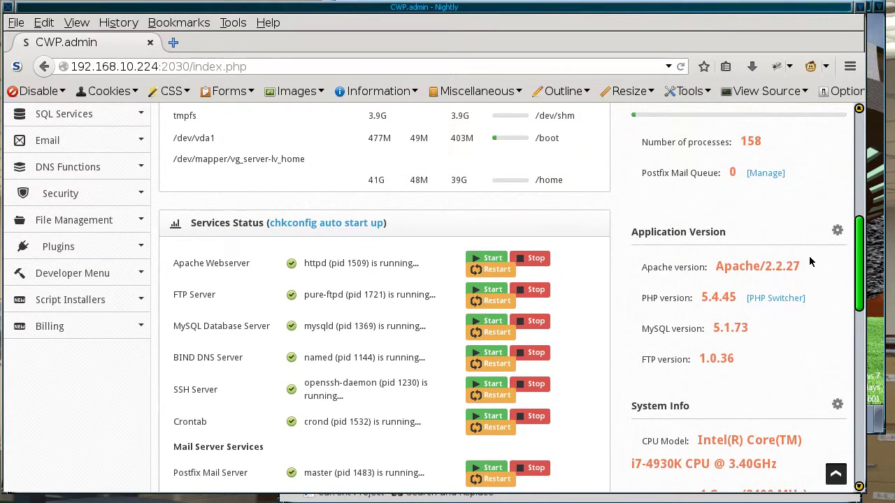
scroll(810, 262, "up", 5)
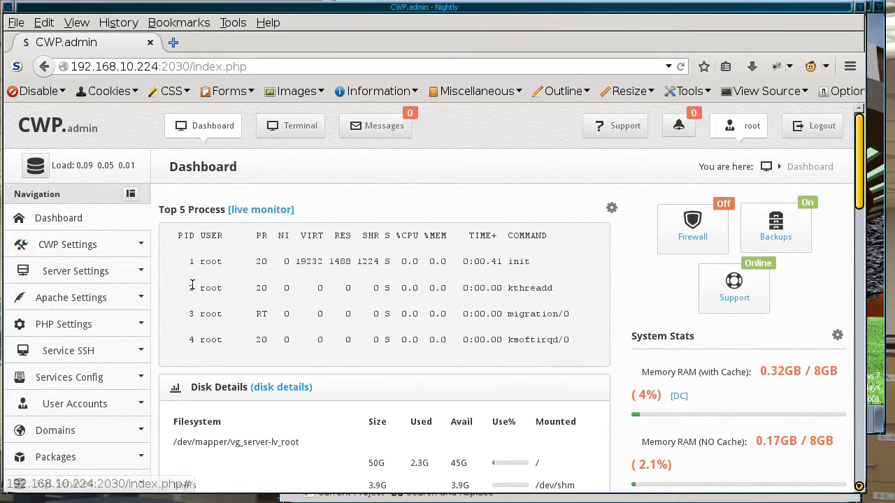
left_click(110, 271)
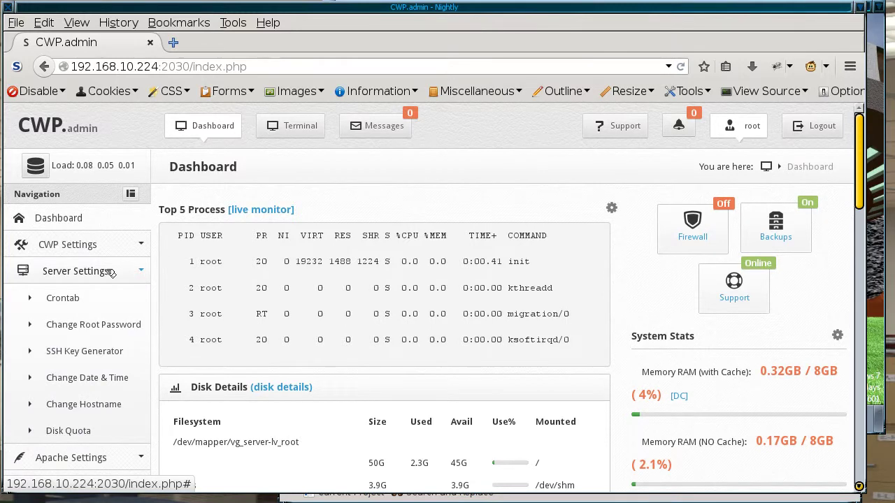
left_click(110, 271)
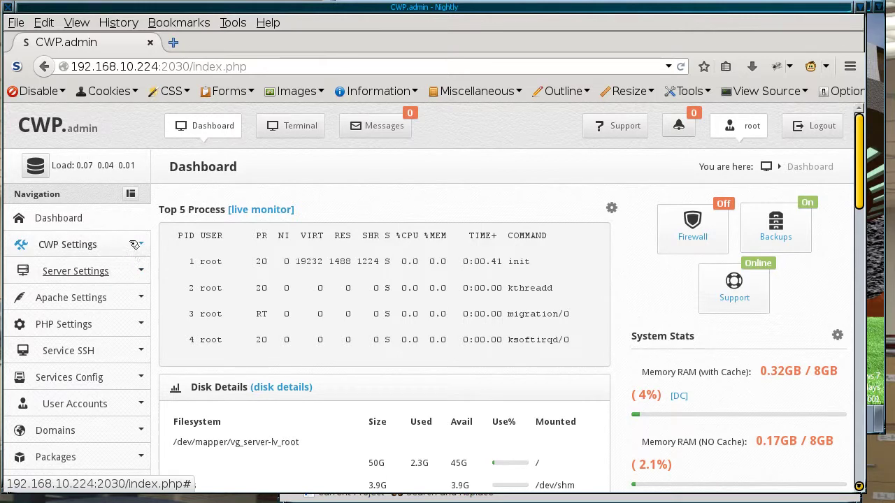
left_click(126, 245)
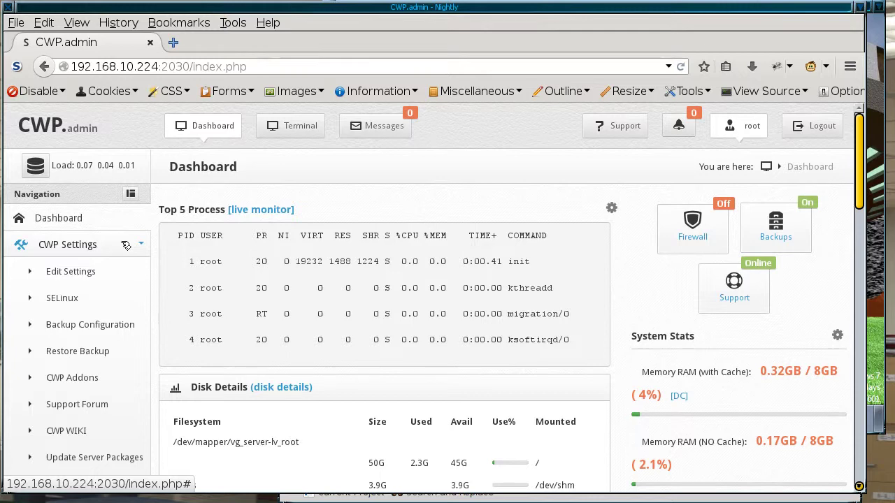
left_click(90, 271)
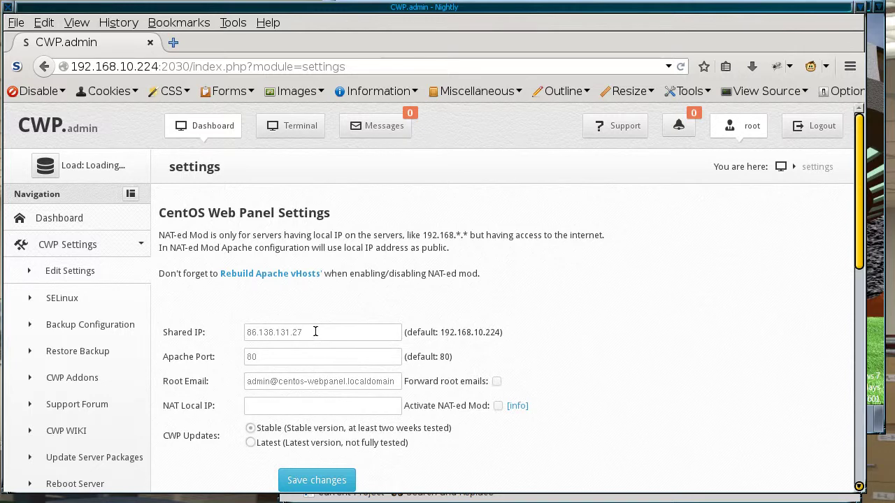
Step: Change the Shared IP to 192.168.10.224, correcting the mistyped digit
left_click_drag(315, 332, 236, 330)
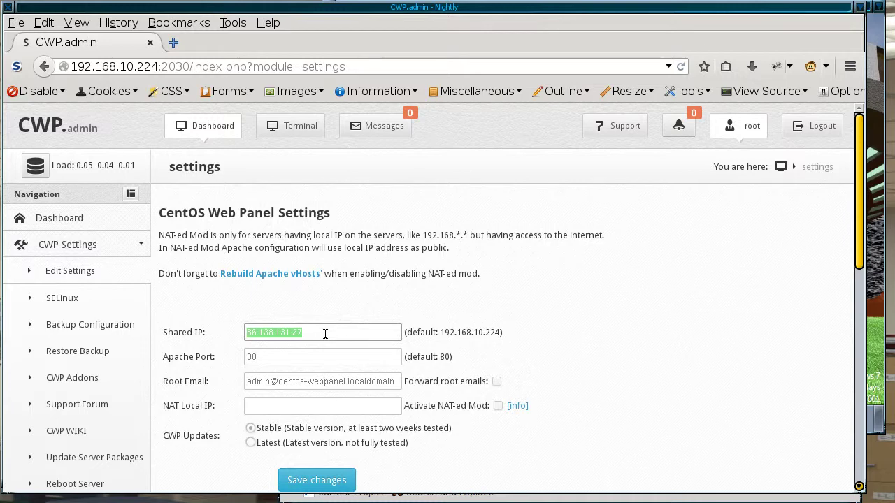
type("192.158.10.224")
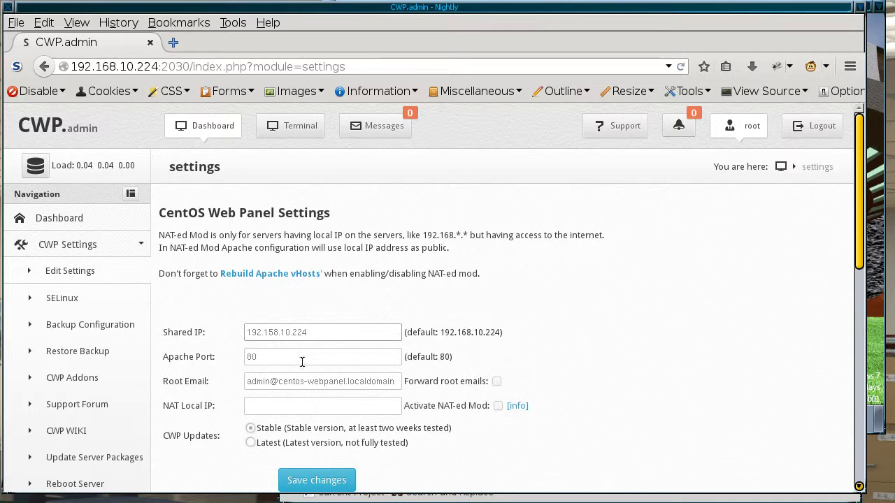
left_click(275, 331)
key("BackSpace")
type("6")
Step: Copy 192.168.10.224 into NAT Local IP, activate NAT-ed Mod, and save the settings
left_click_drag(311, 331, 235, 325)
key("ctrl+c")
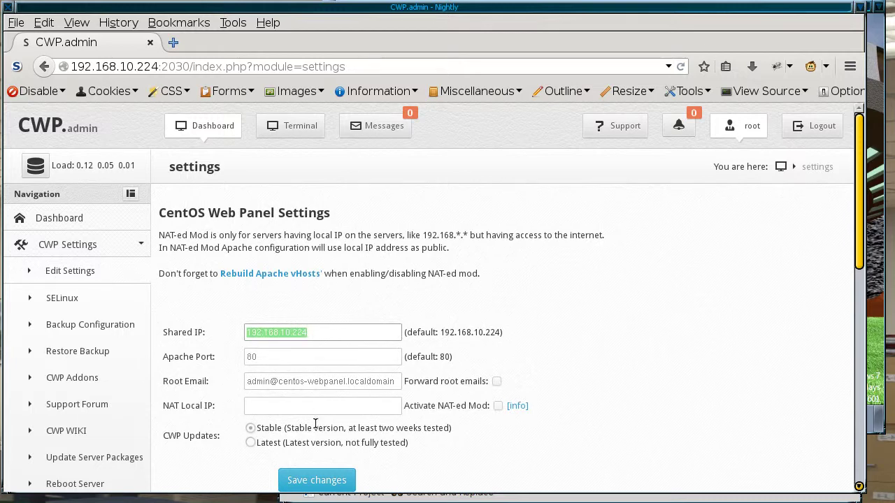
left_click(311, 406)
key("ctrl+v")
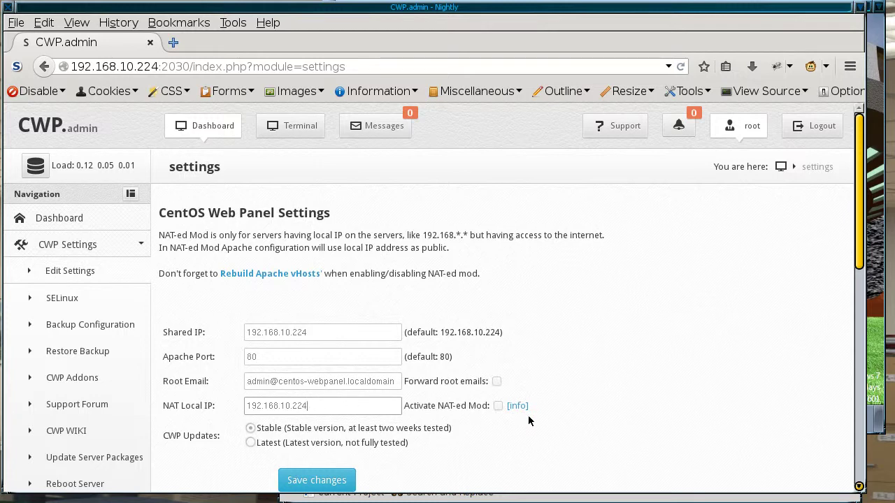
left_click(496, 406)
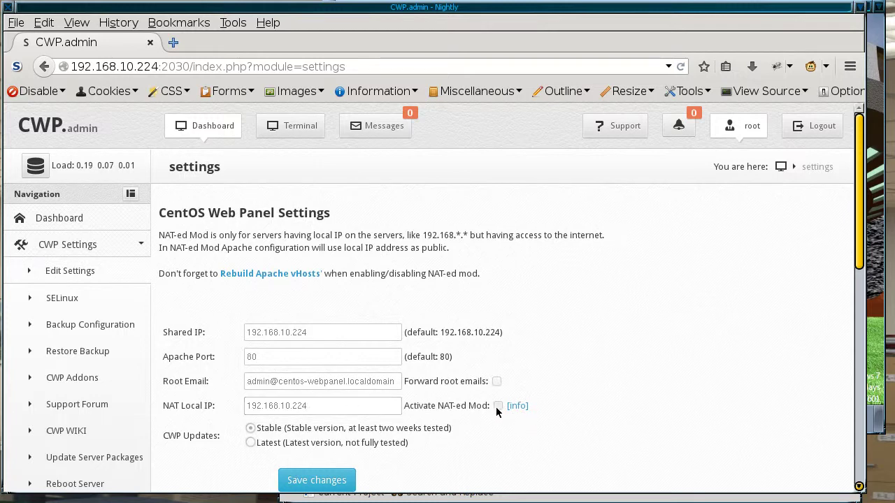
left_click(318, 481)
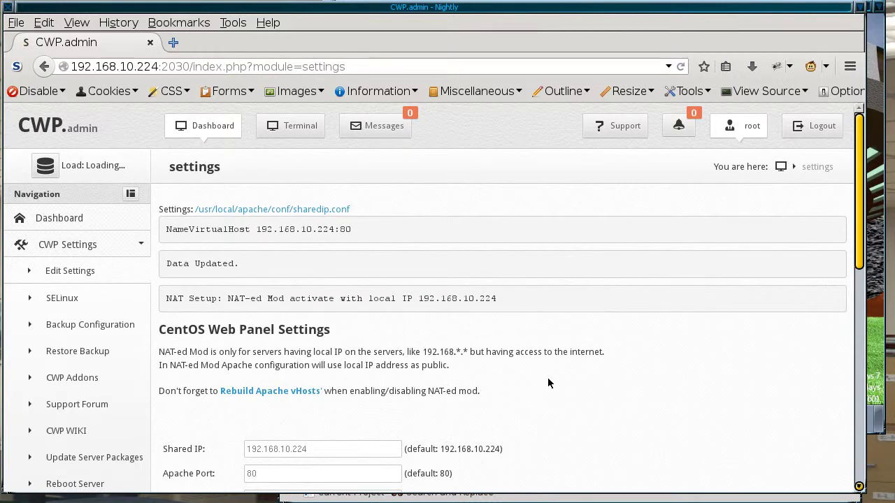
scroll(849, 293, "down", 1)
scroll(841, 313, "down", 3)
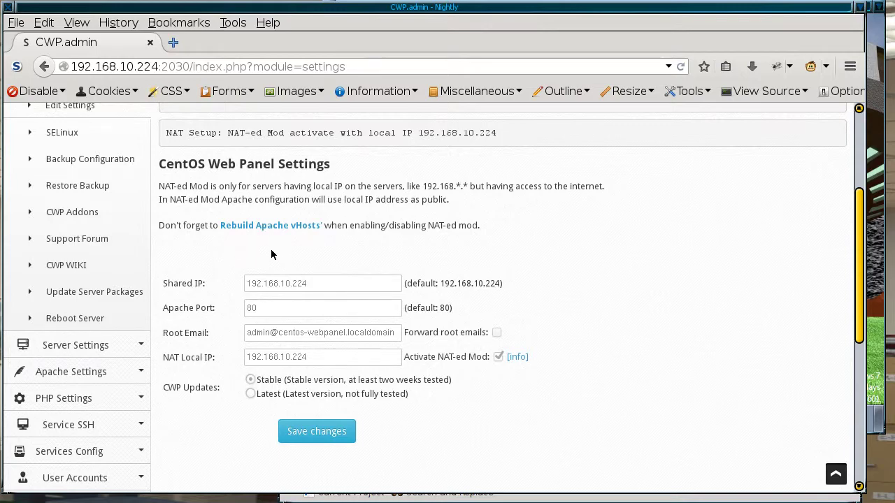
Step: Open Rebuild Apache vHosts and look through the Domain and Sub-Domain templates
left_click(284, 226)
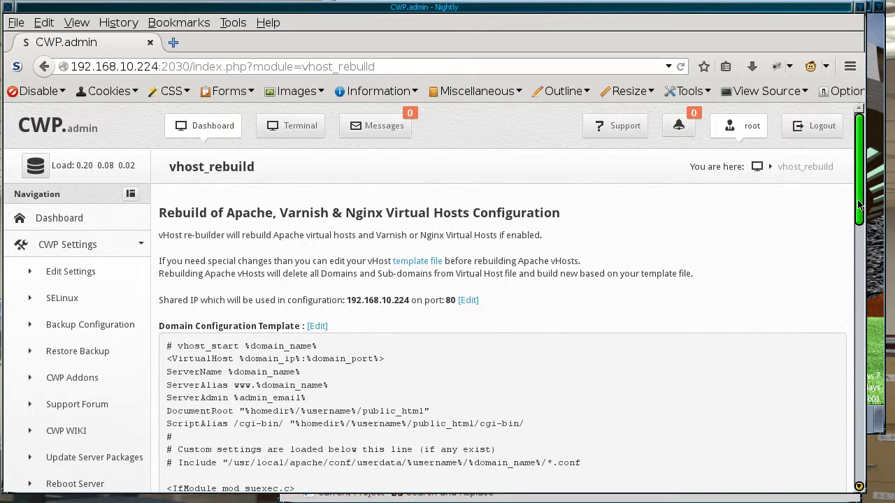
scroll(843, 238, "down", 4)
scroll(832, 293, "down", 14)
scroll(792, 416, "down", 1)
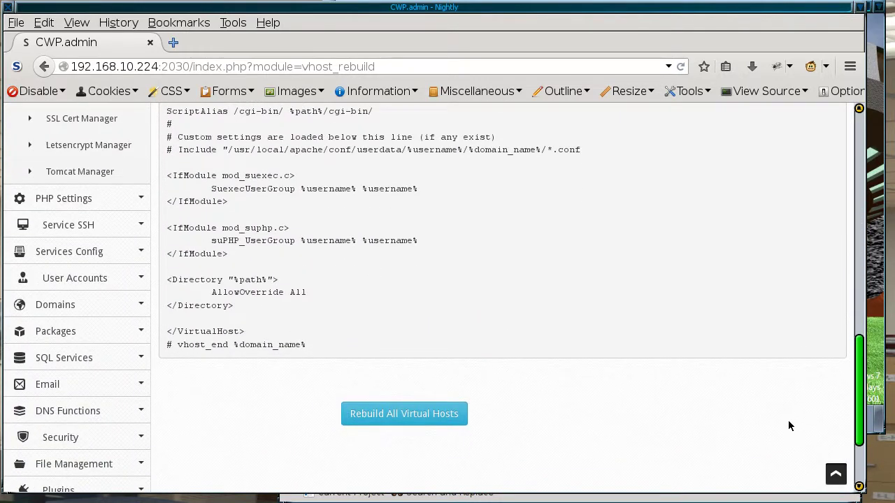
scroll(788, 420, "up", 12)
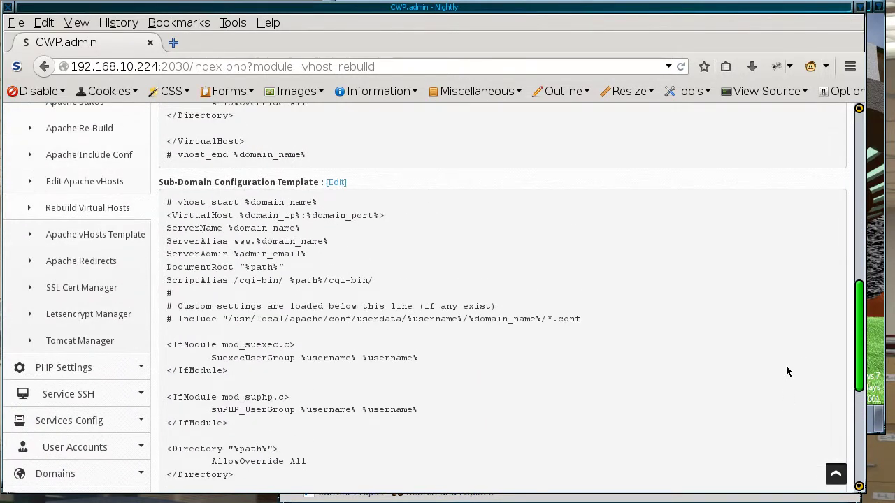
scroll(786, 278, "up", 1)
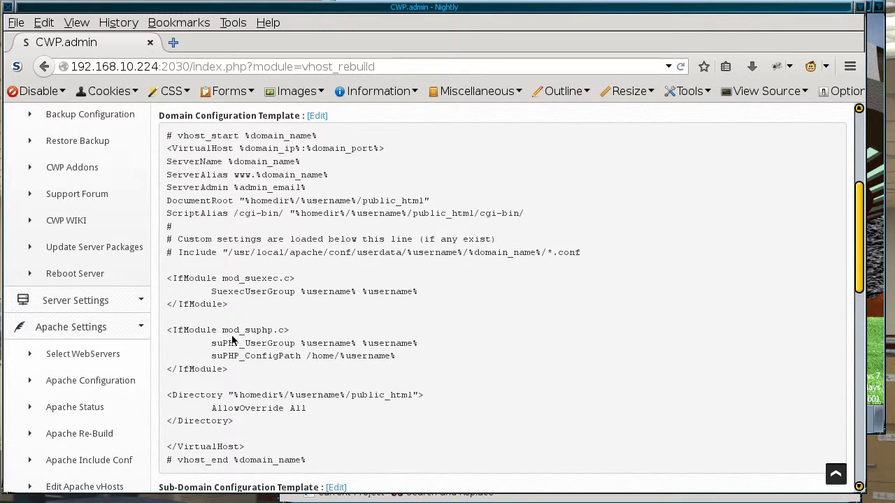
Step: Collapse the Apache settings menu and expand User Accounts in the sidebar
left_click(109, 329)
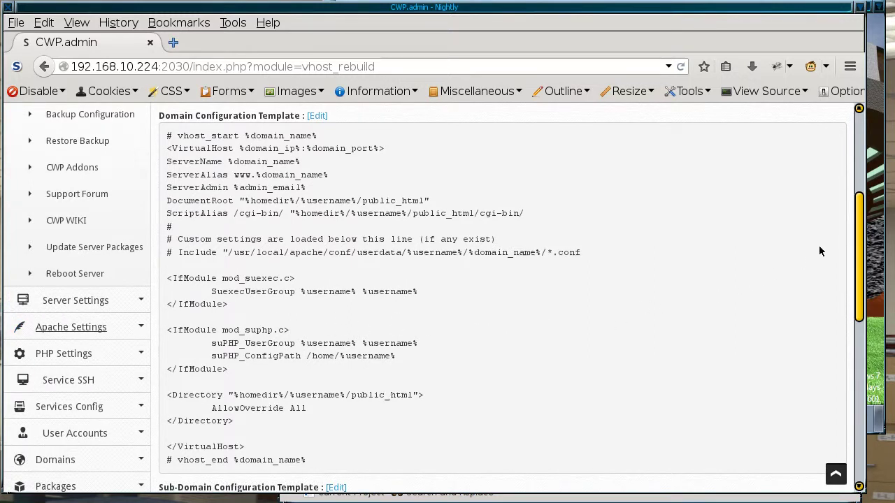
scroll(851, 255, "down", 2)
scroll(851, 255, "down", 4)
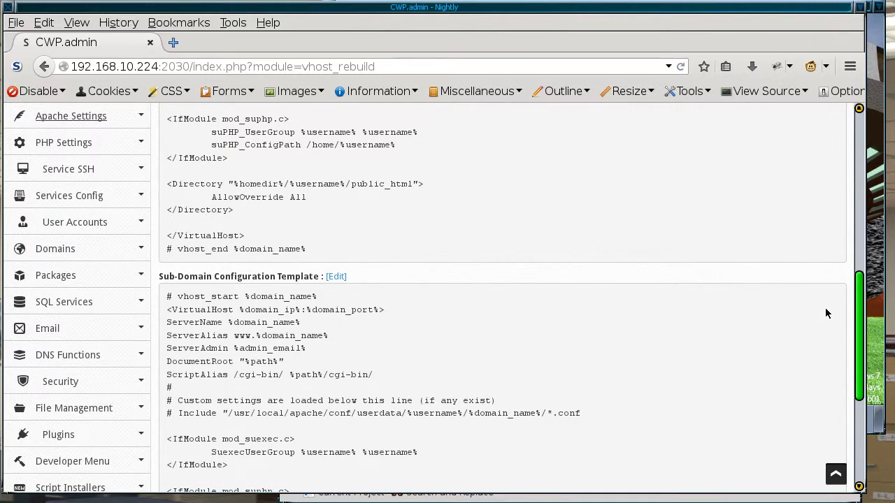
left_click(110, 223)
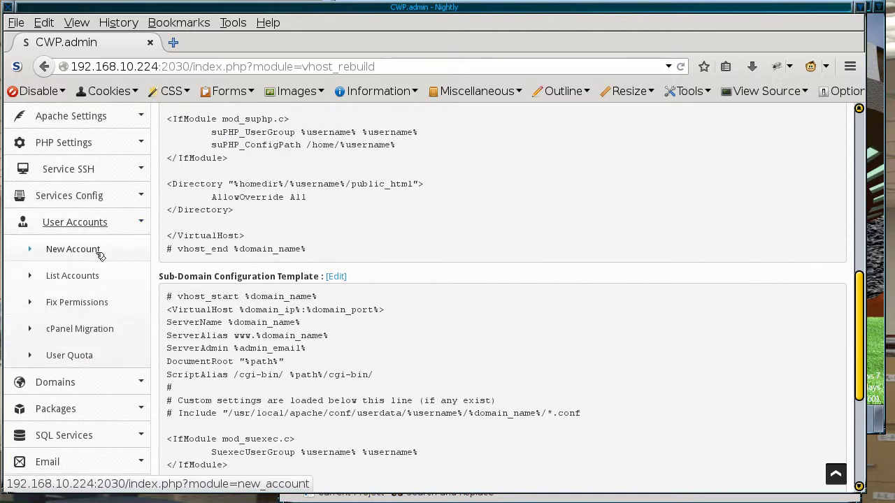
Step: Start a new account for domain domainone.localdomain with username testone
left_click(100, 253)
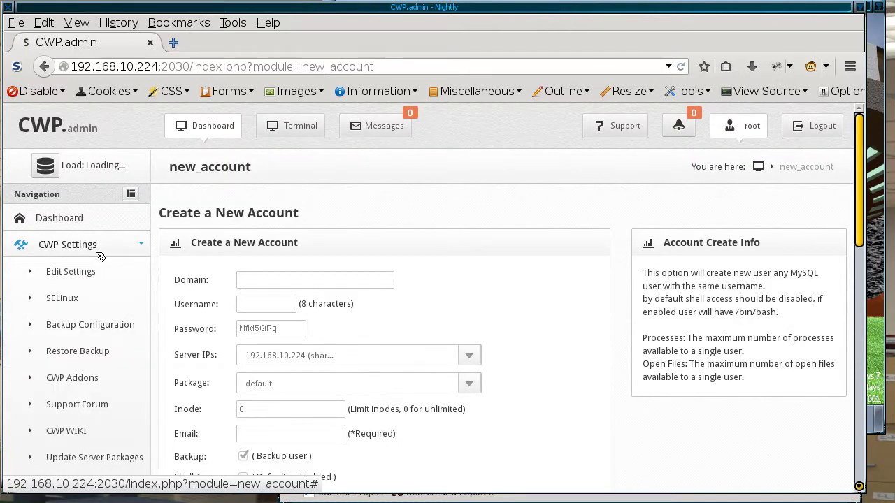
left_click(324, 276)
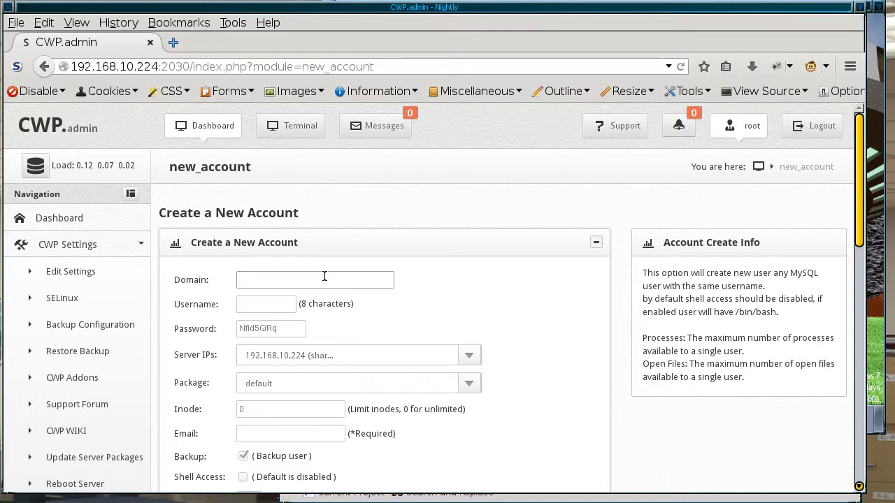
type("do")
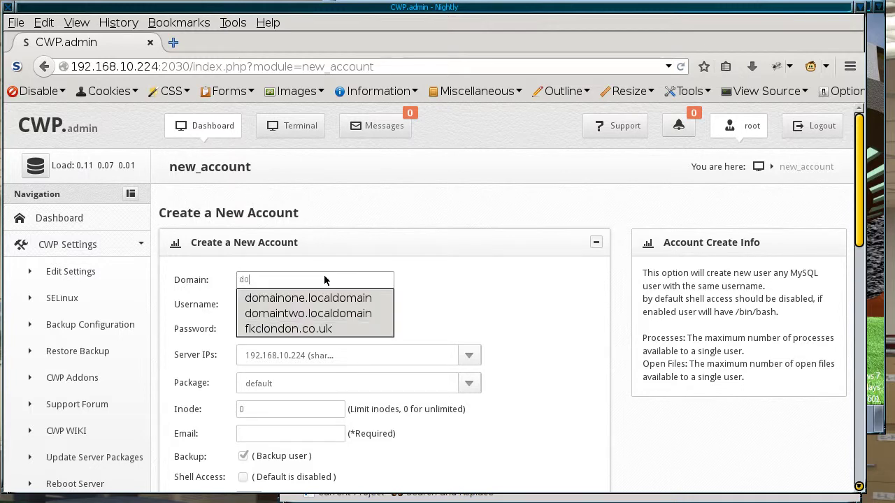
type("main")
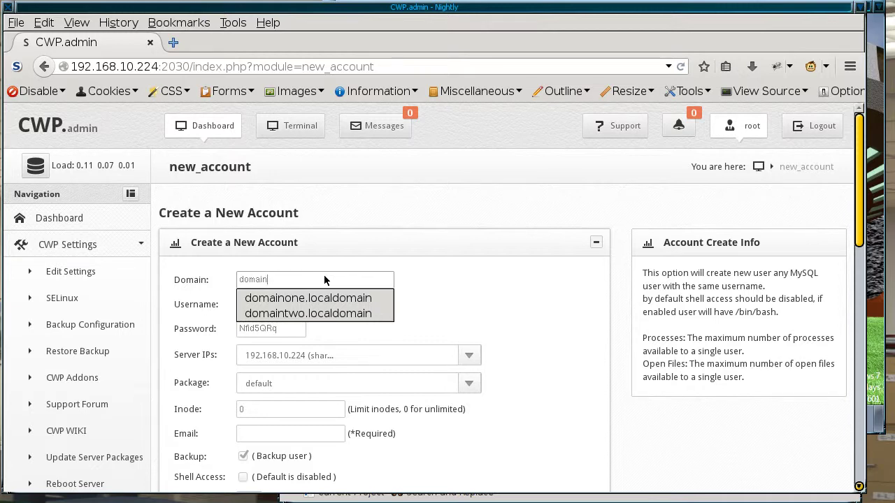
left_click(312, 299)
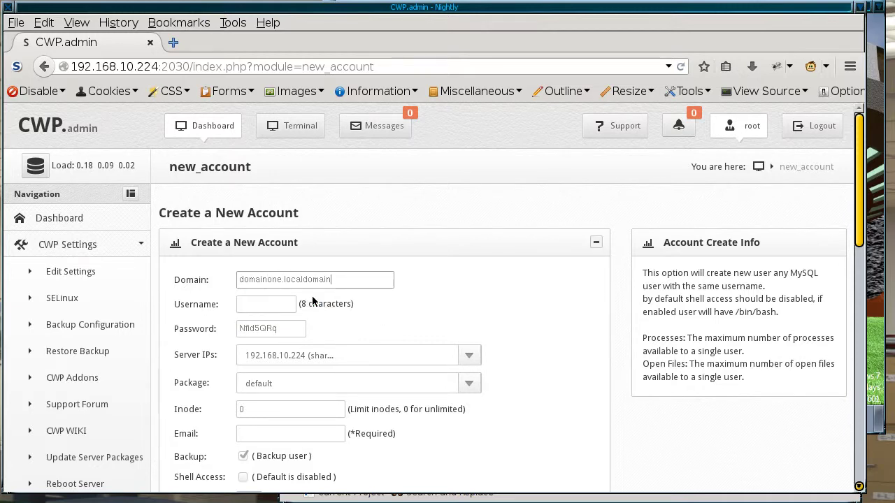
left_click(255, 304)
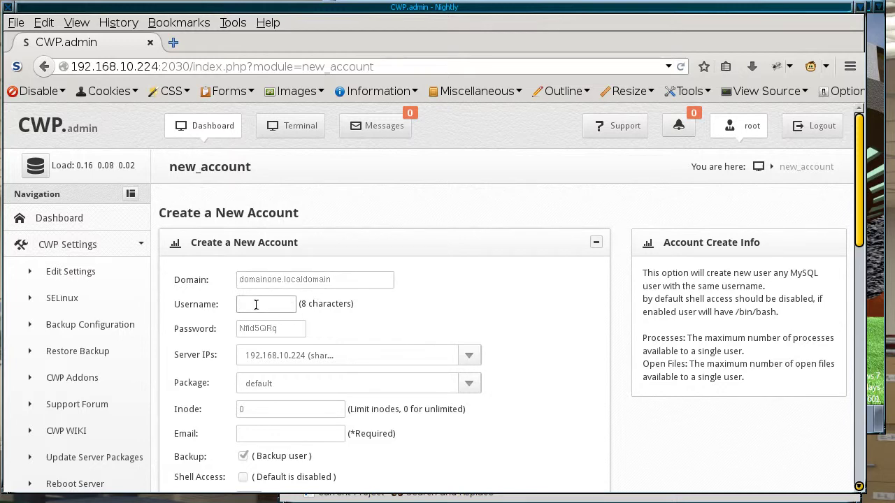
type("te")
left_click(268, 323)
Step: Fill in the contact's e-mail address for the new account
left_click(272, 433)
type("testone")
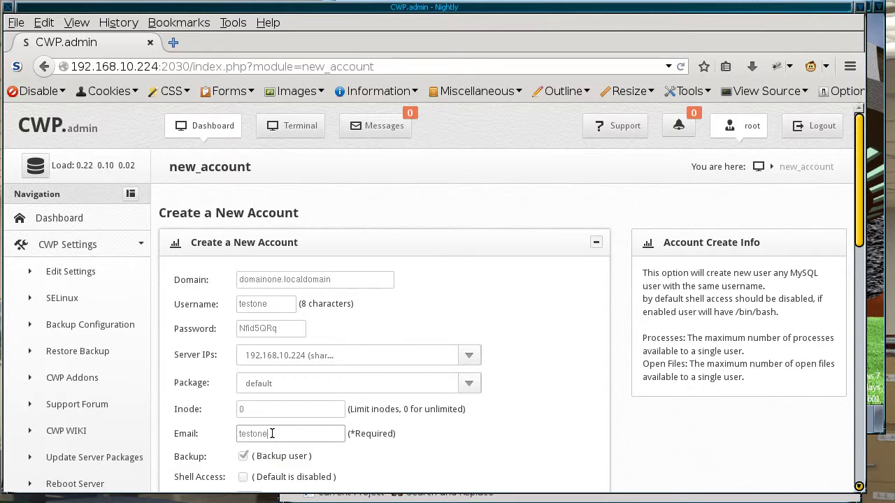
key("BackSpace")
key("BackSpace")
key("BackSpace")
key("BackSpace")
key("BackSpace")
key("BackSpace")
key("BackSpace")
type("tes")
type("one")
key("BackSpace")
key("BackSpace")
key("BackSpace")
key("BackSpace")
key("BackSpace")
key("BackSpace")
key("BackSpace")
type("mich")
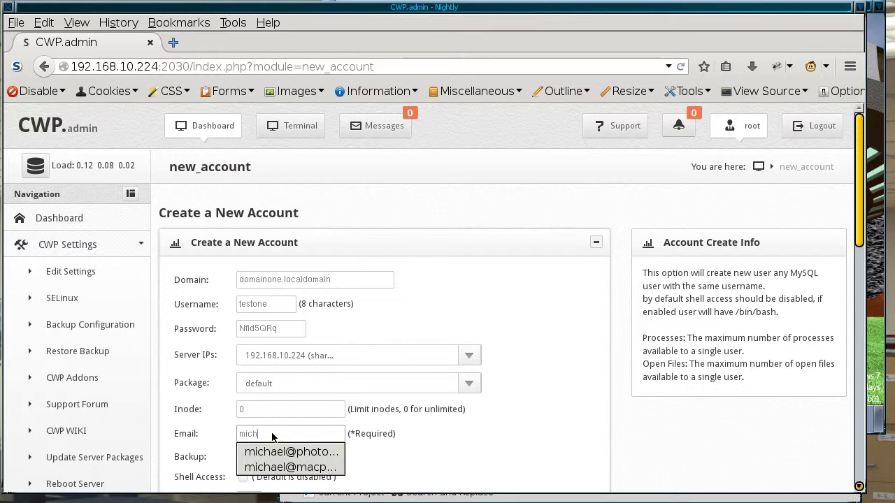
type("ael")
left_click(286, 467)
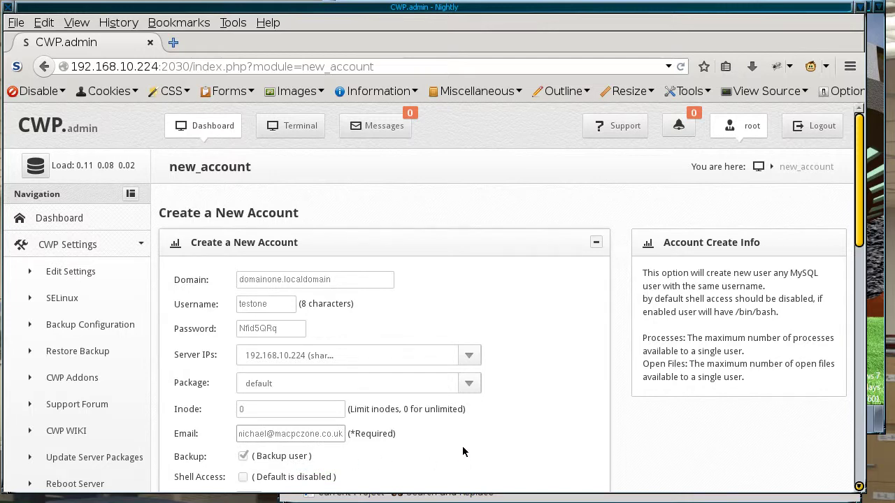
Step: Arrange the windows and copy the testone username
left_click_drag(859, 241, 846, 282)
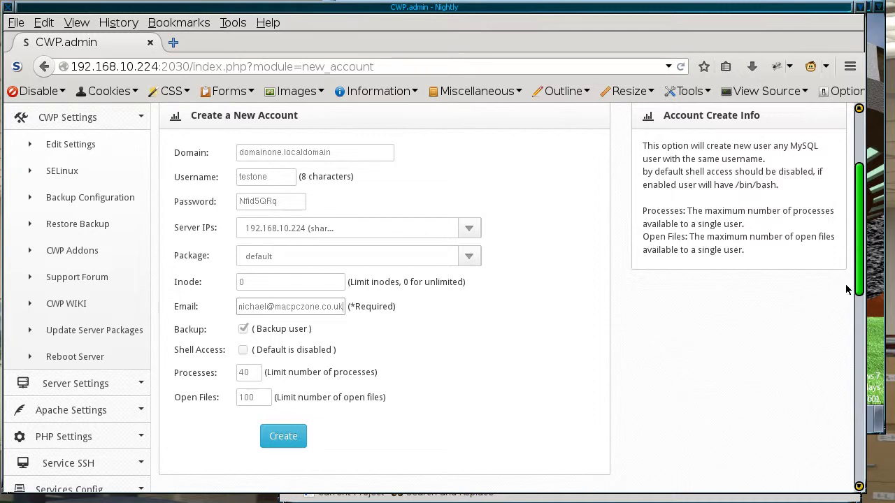
left_click_drag(845, 283, 842, 278)
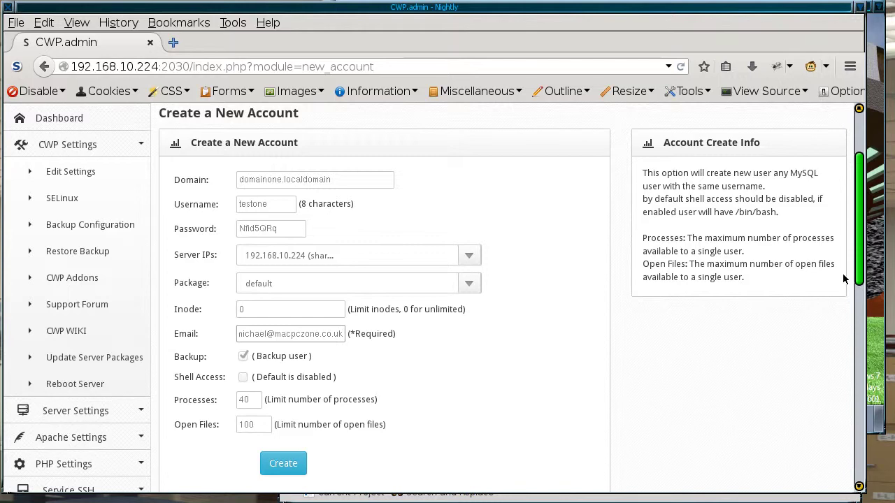
left_click_drag(843, 275, 836, 294)
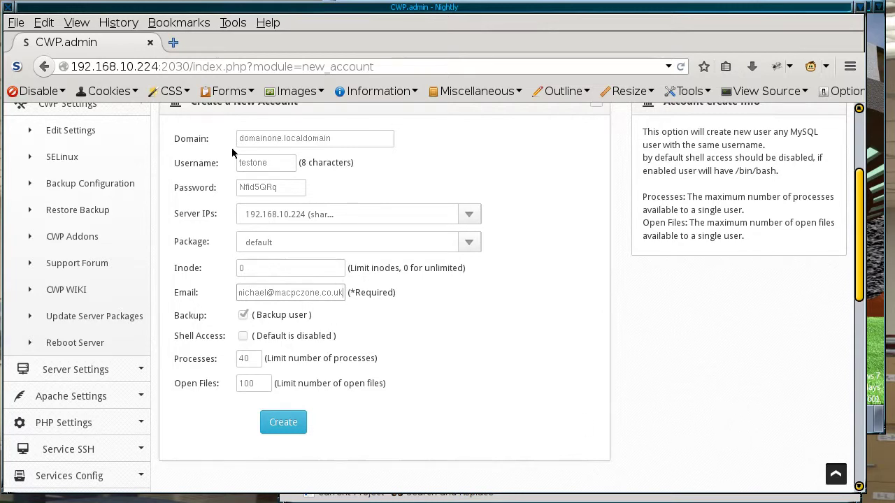
left_click_drag(237, 162, 297, 162)
key("ctrl+c")
Step: Note testone's username and generated password in Kate, then create the account
left_click(628, 498)
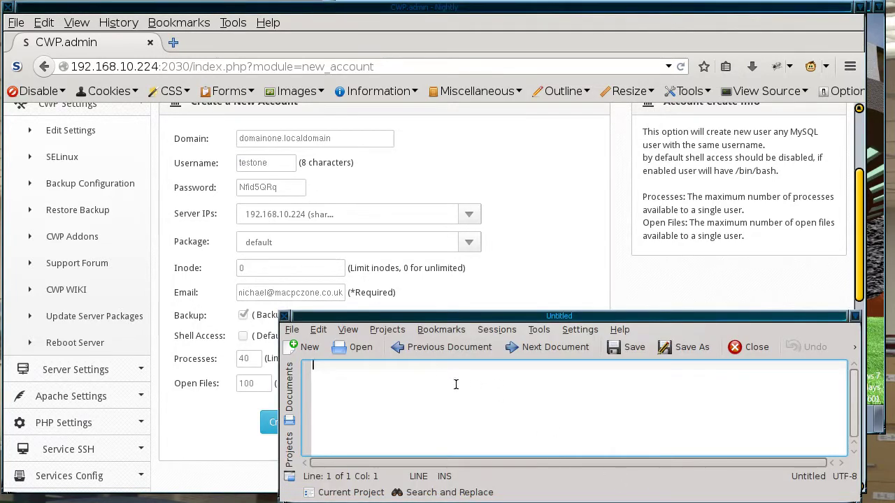
middle_click(441, 377)
key("Return")
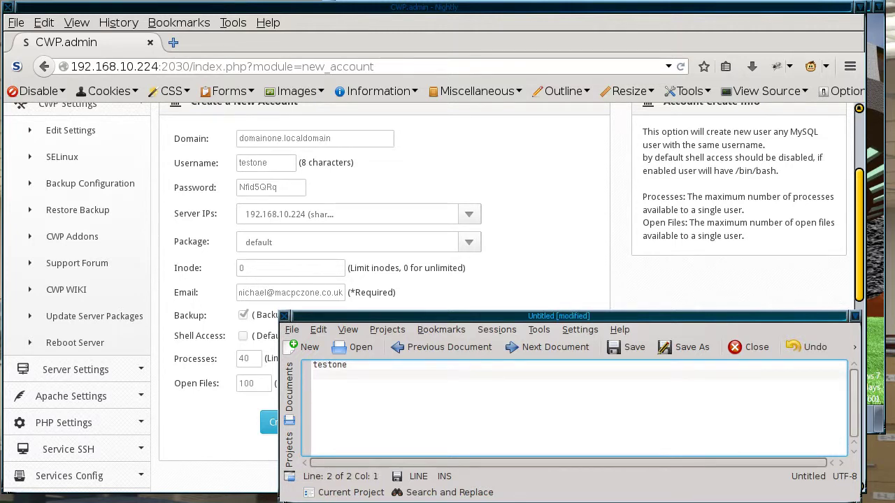
left_click(241, 182)
left_click_drag(237, 182, 314, 189)
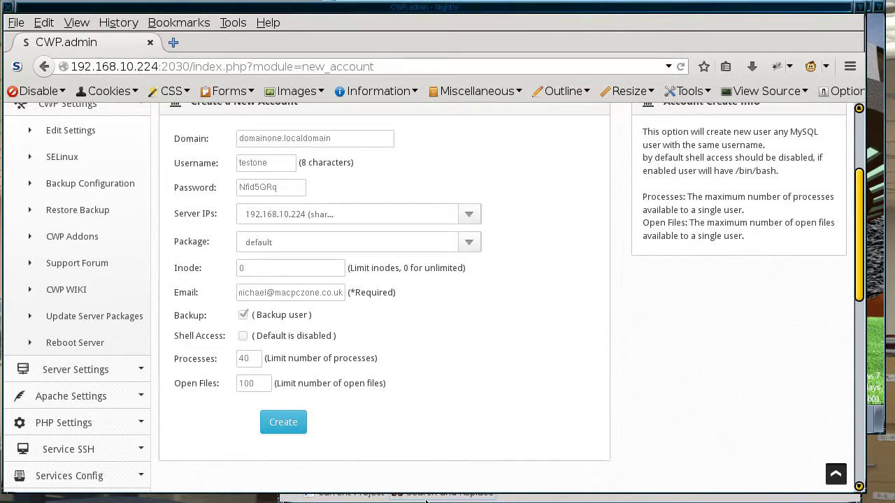
left_click(405, 493)
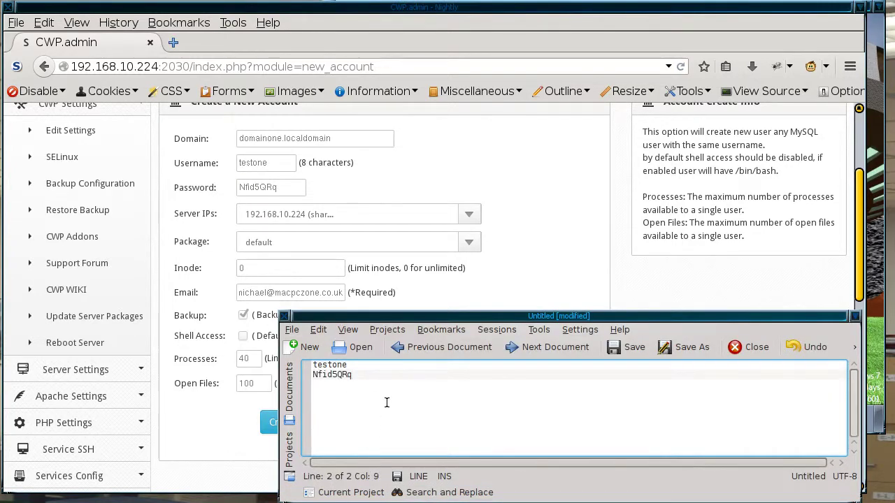
key("Return")
key("Return")
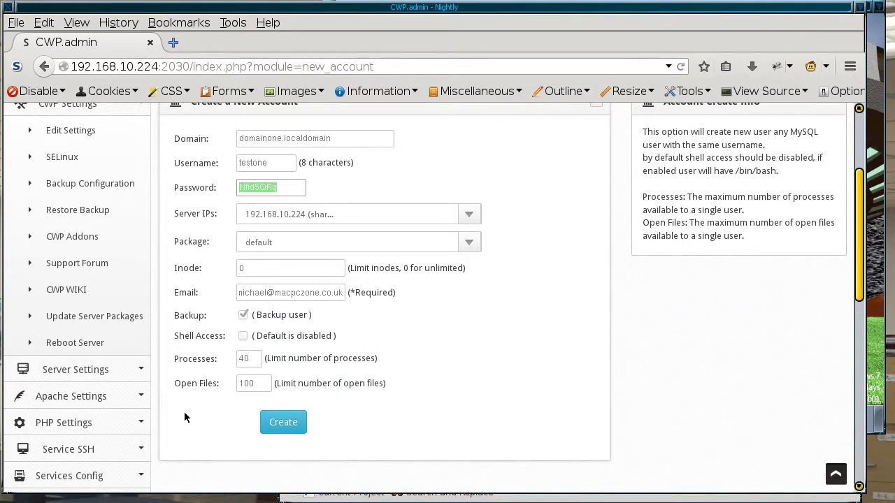
left_click(357, 137)
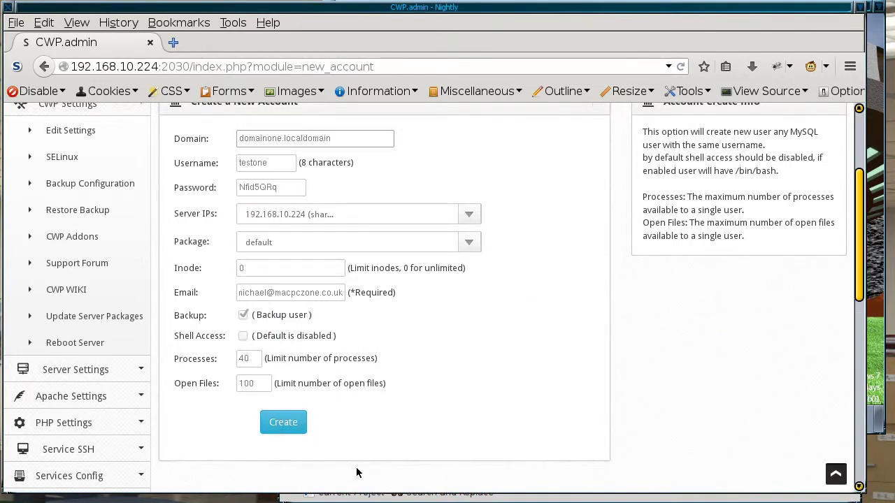
left_click(284, 423)
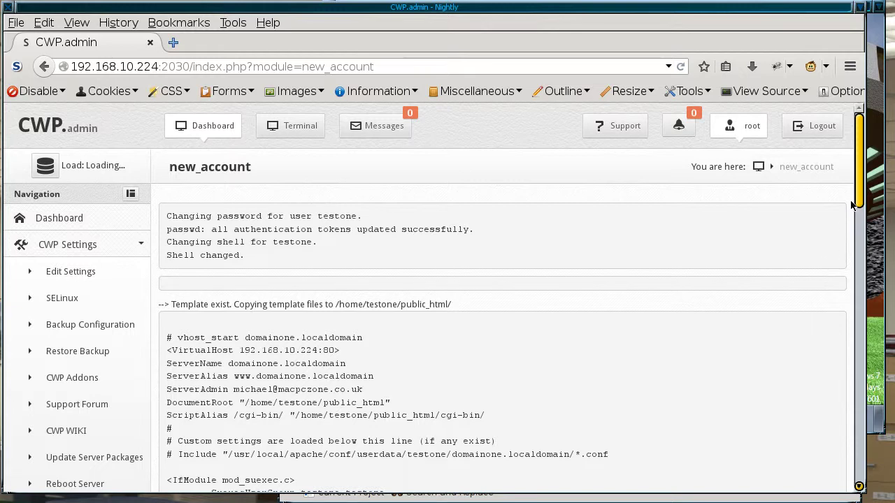
Step: Scroll through the creation report down to the blank new-account form
scroll(855, 216, "down", 2)
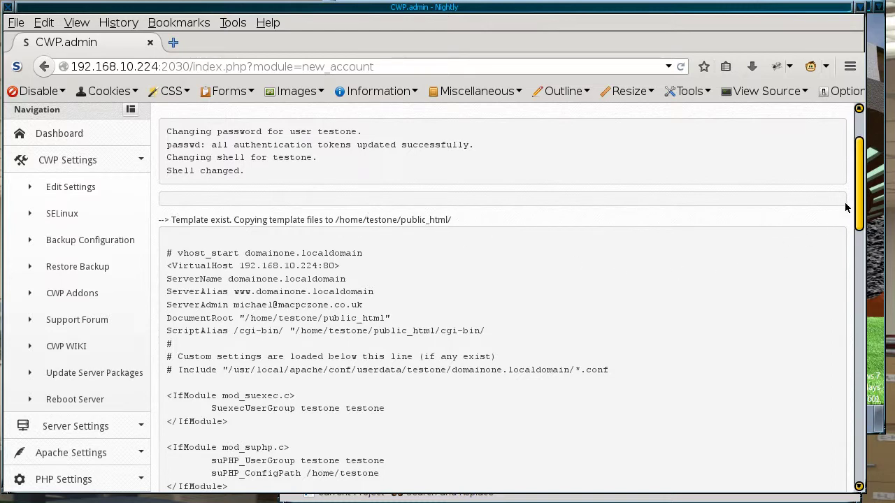
left_click_drag(858, 198, 763, 433)
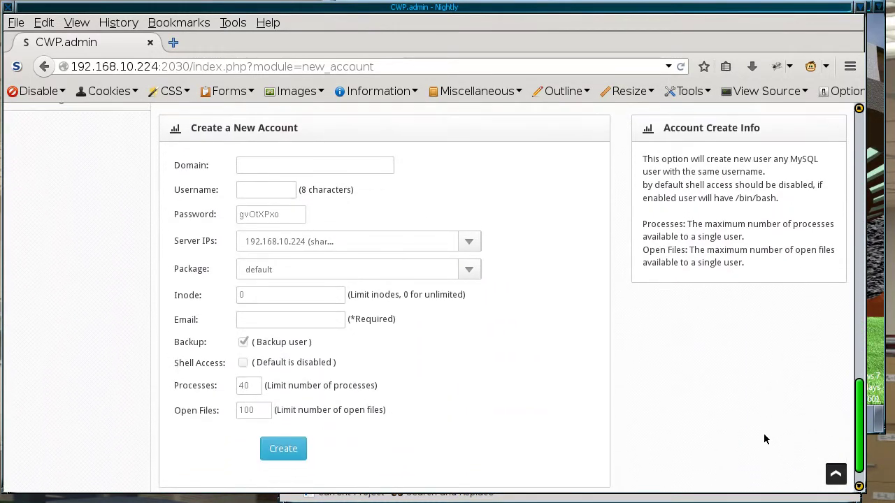
Step: Fill the form with domain domaintwo.localdomain, username testtwo and the contact's e-mail
left_click(283, 167)
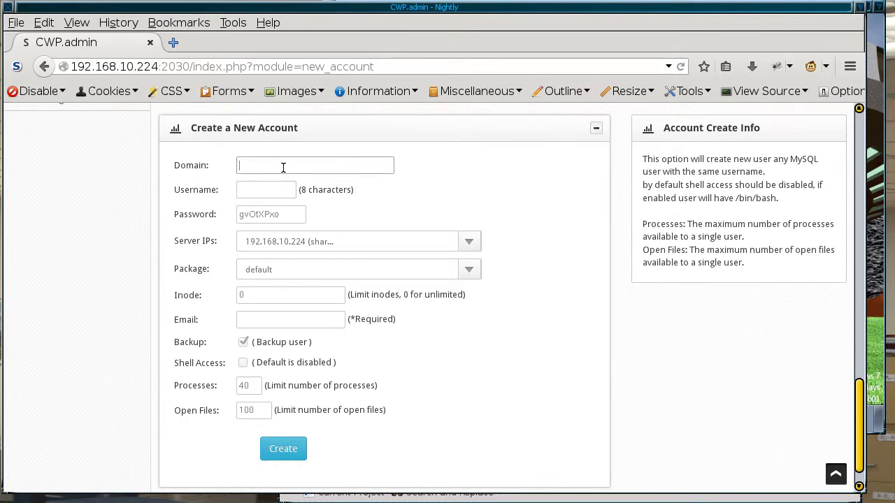
type("do")
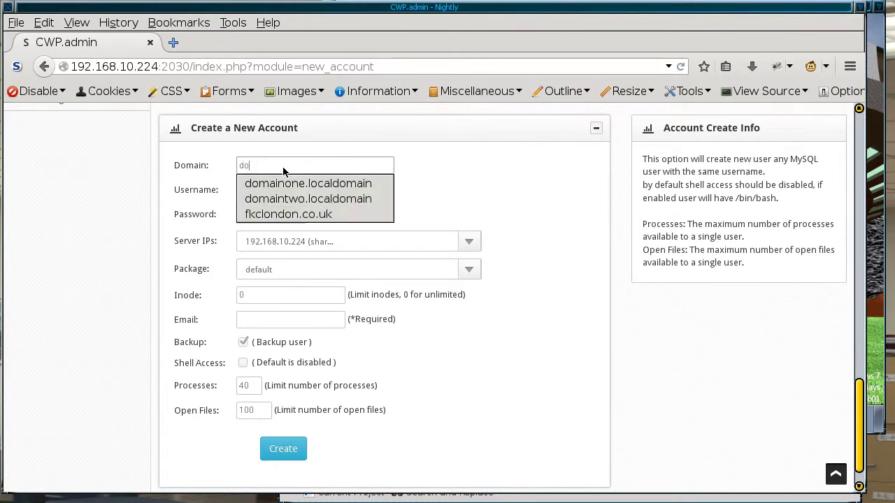
left_click(267, 198)
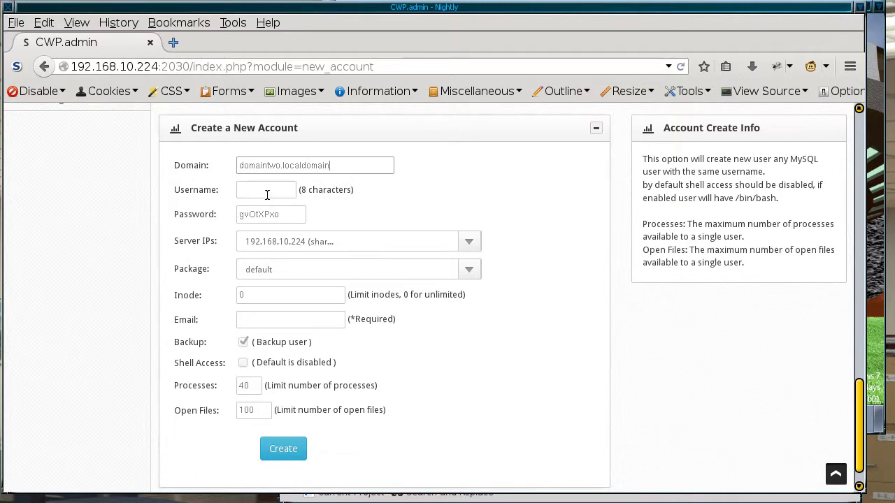
left_click(273, 190)
type("te")
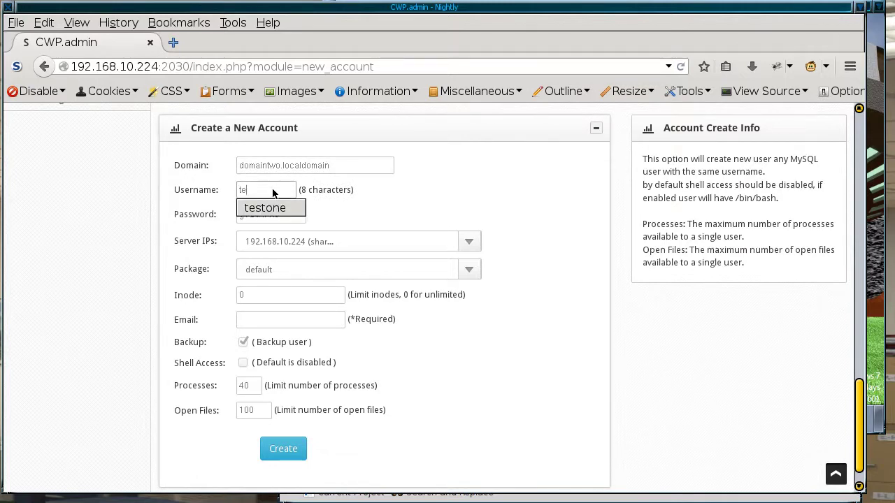
type("sttwo")
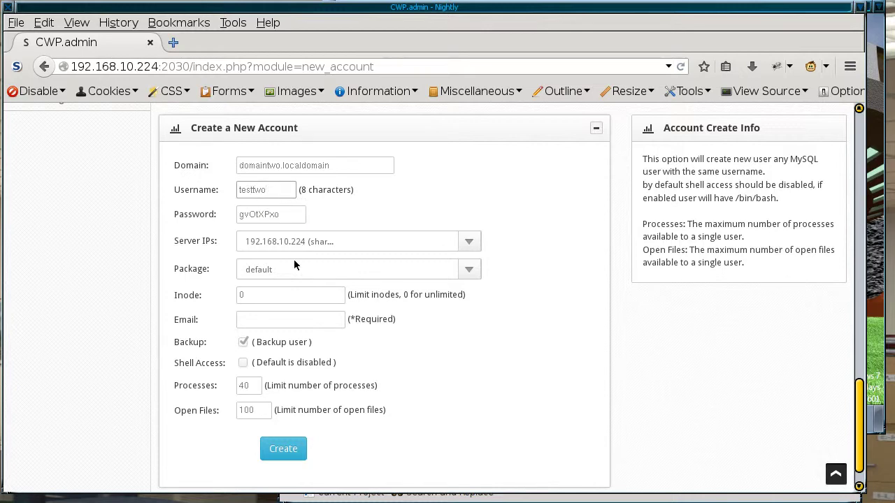
left_click(264, 321)
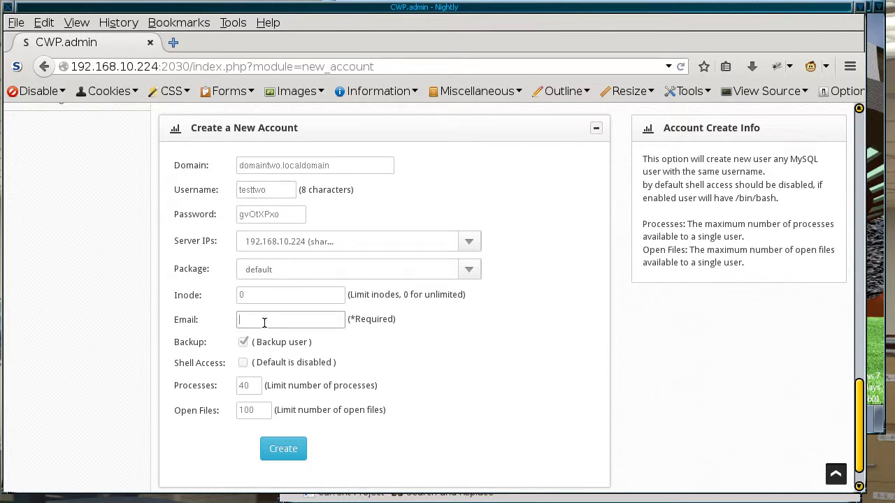
type("mi")
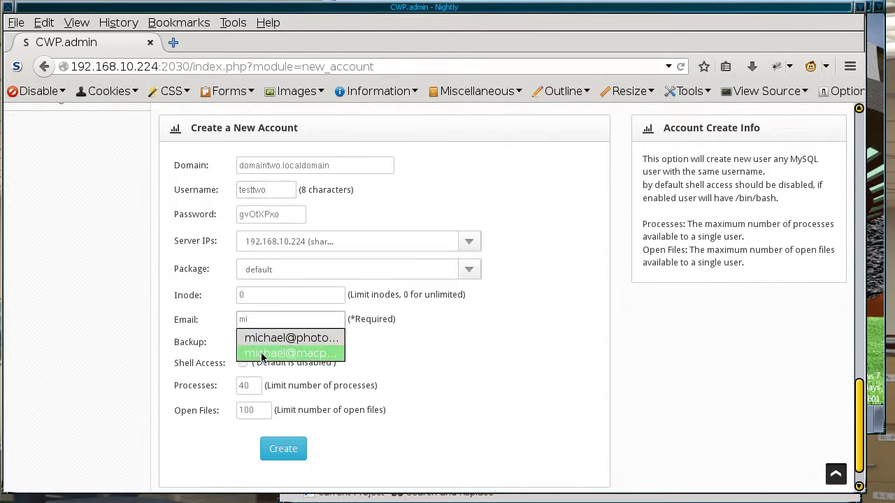
left_click(260, 354)
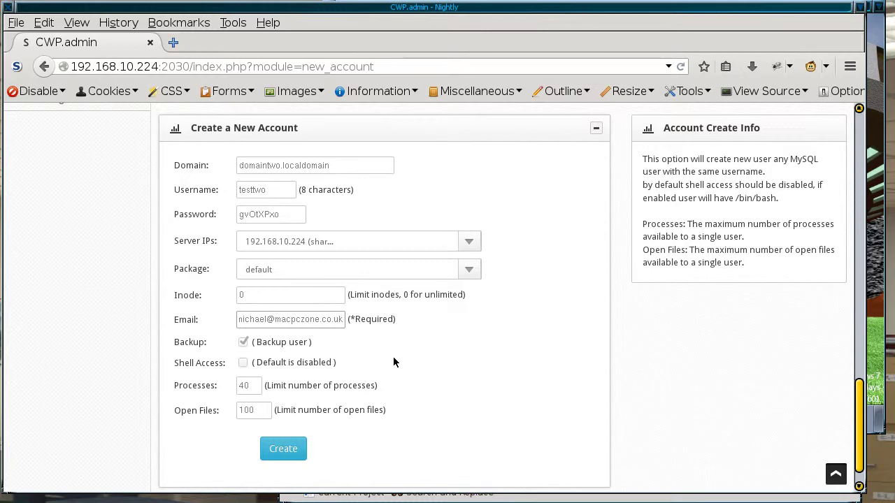
Step: Copy testtwo's username and password into Kate, then create the account
left_click(239, 190)
double_click(238, 190)
key("ctrl+c")
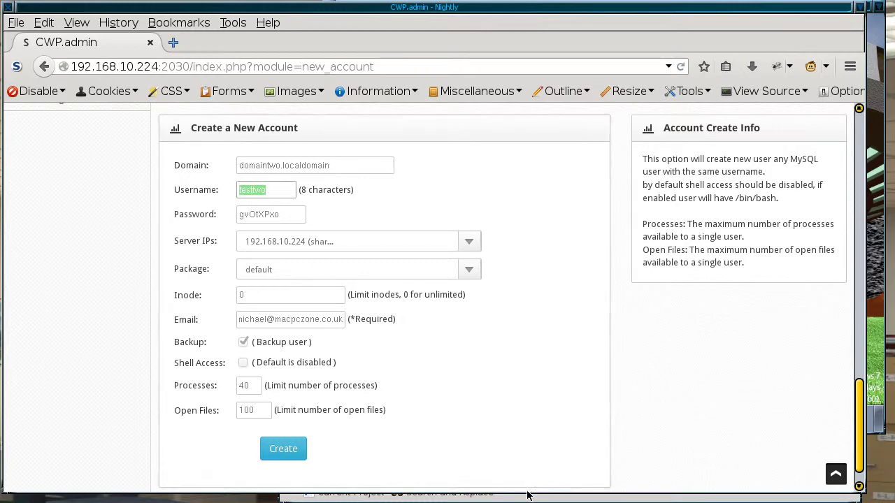
left_click(524, 498)
key("ctrl+v")
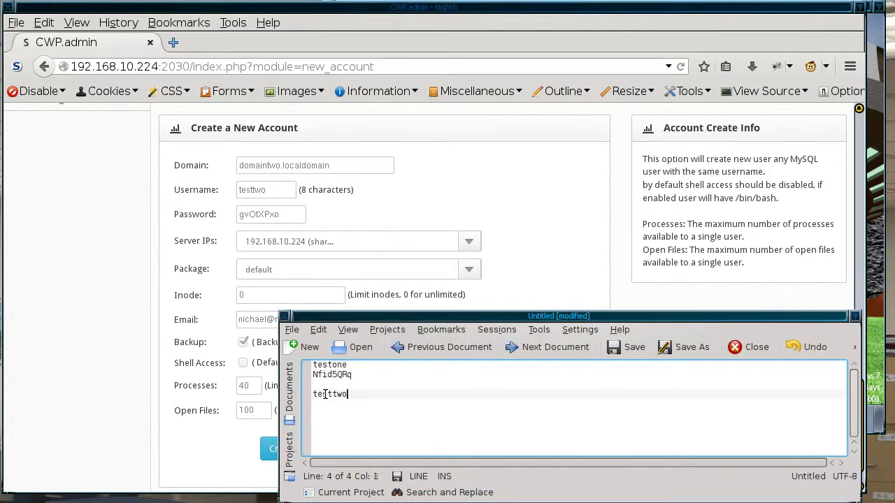
left_click_drag(240, 216, 297, 217)
key("ctrl+c")
left_click(398, 489)
key("Return")
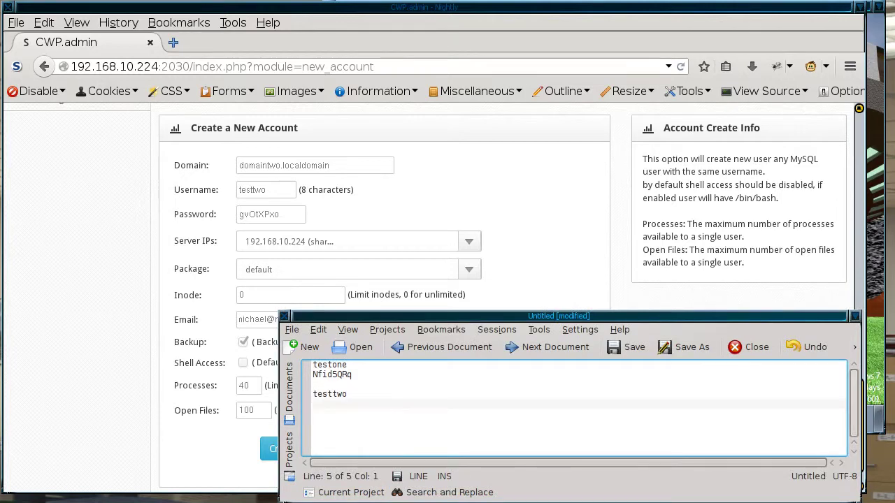
key("ctrl+v")
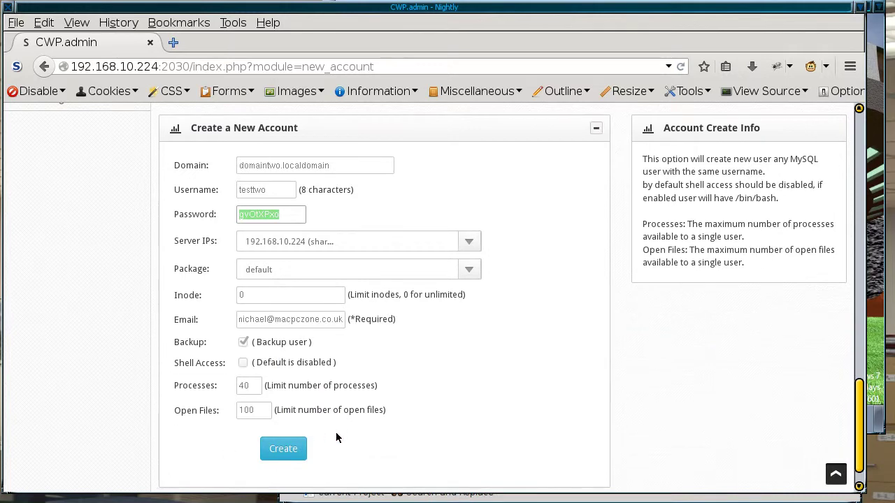
left_click(291, 450)
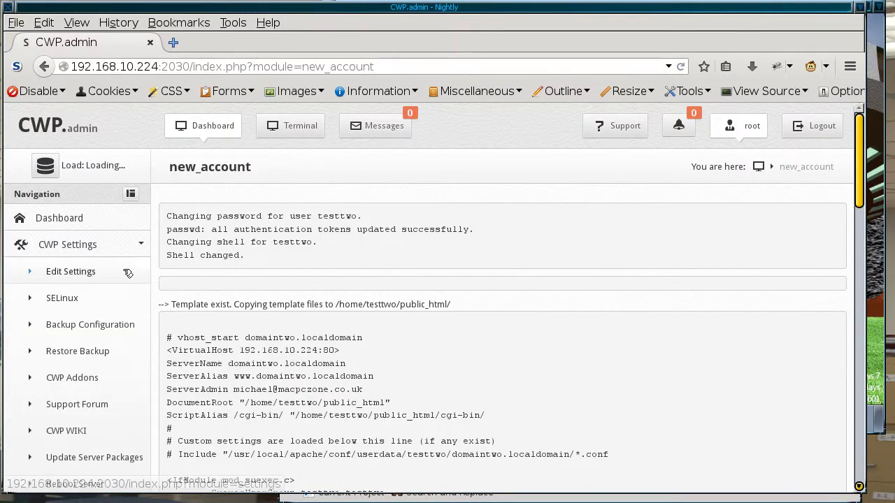
Step: Show the User Accounts > List Accounts page with testone and testtwo, widening the browser so every column shows
left_click(135, 247)
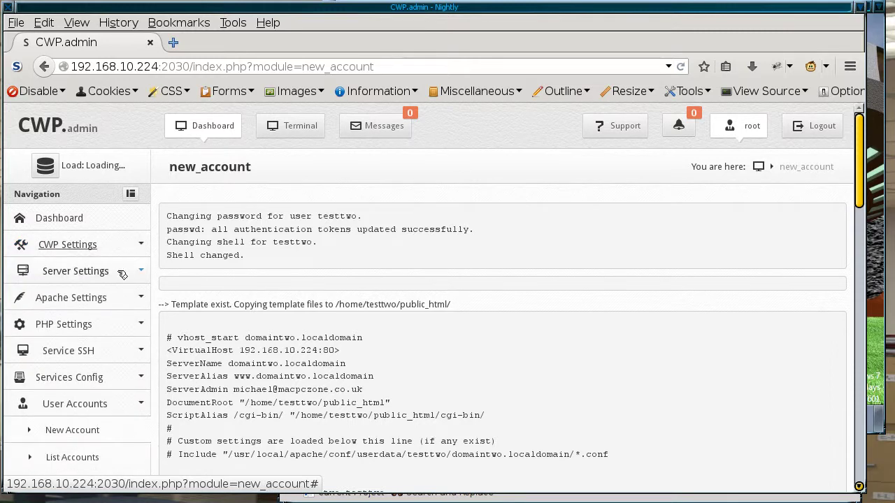
left_click(86, 460)
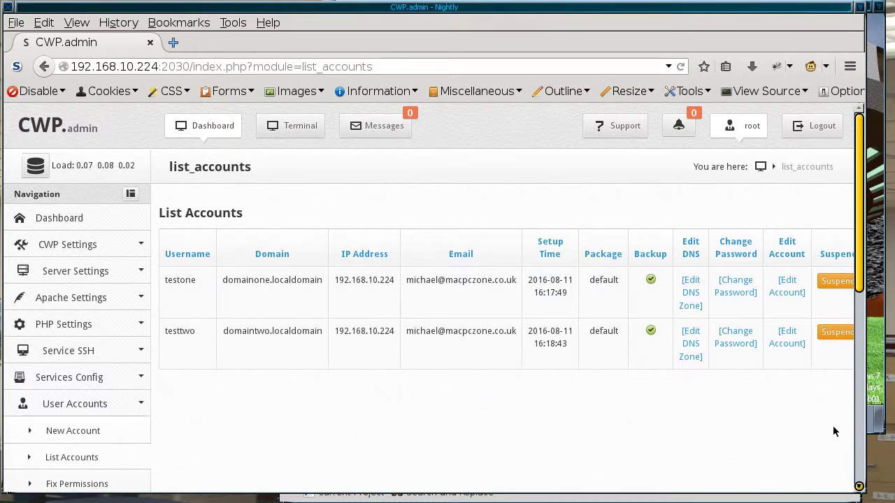
left_click_drag(865, 448, 878, 447)
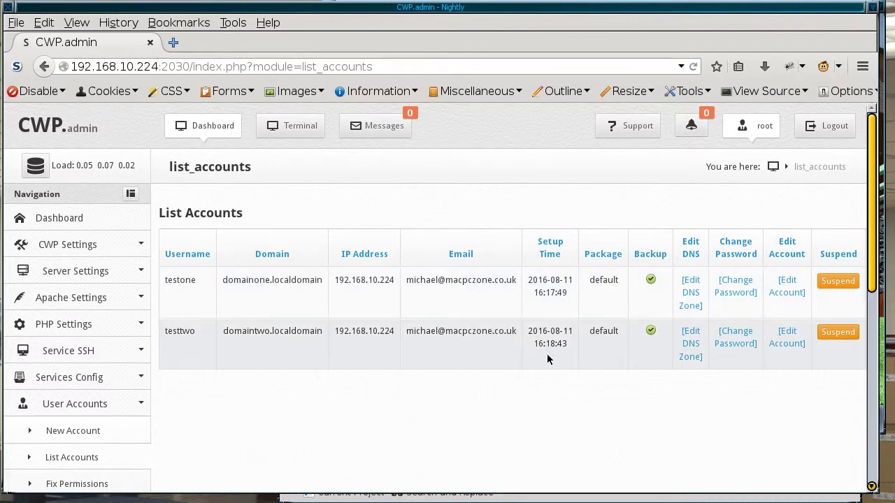
left_click(690, 293)
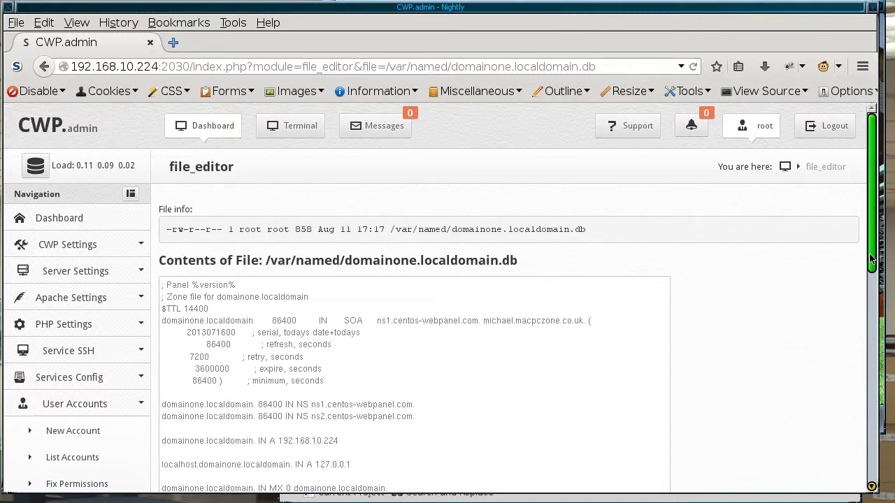
scroll(853, 294, "down", 2)
scroll(853, 289, "up", 2)
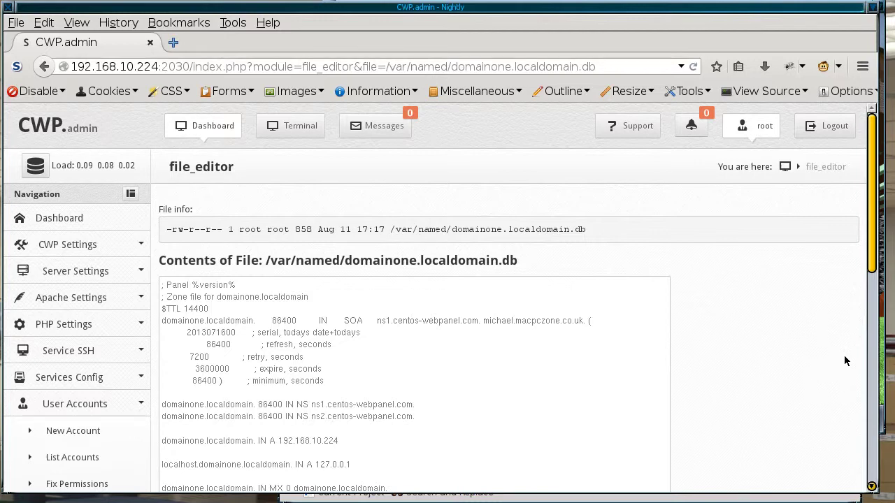
left_click(76, 458)
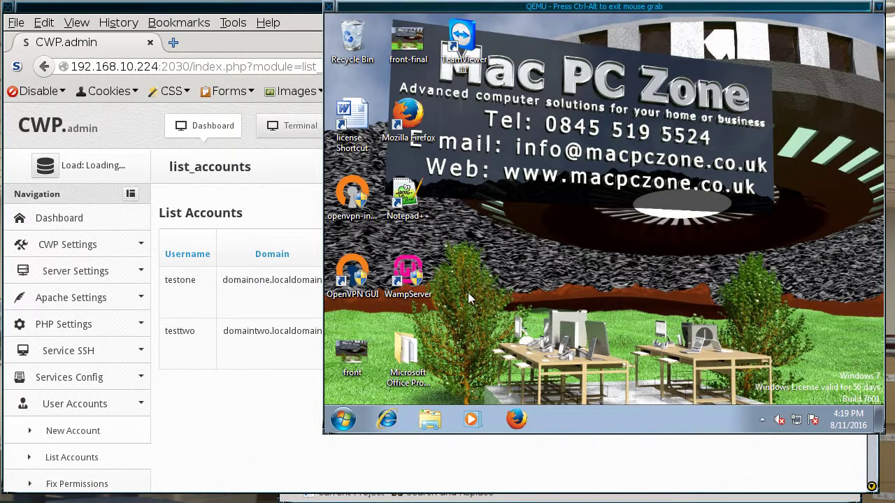
Step: Reload domaintwo.localdomain in the VM's Firefox
left_click(507, 418)
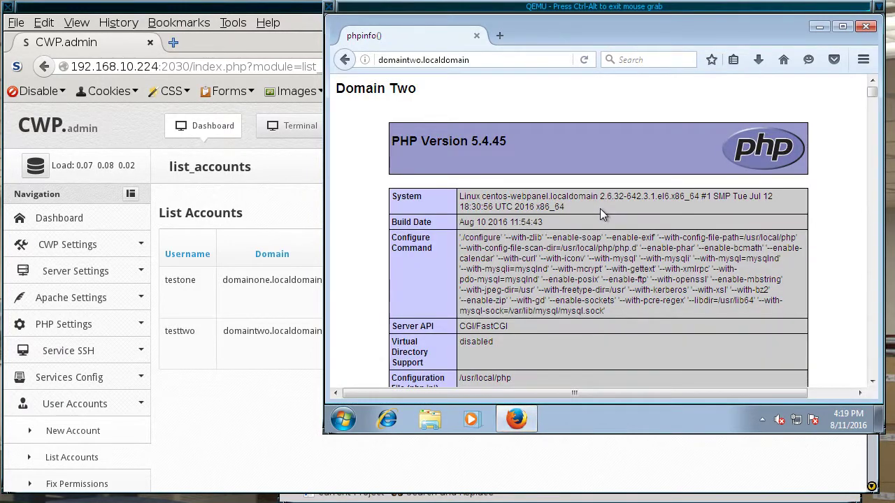
left_click(406, 59)
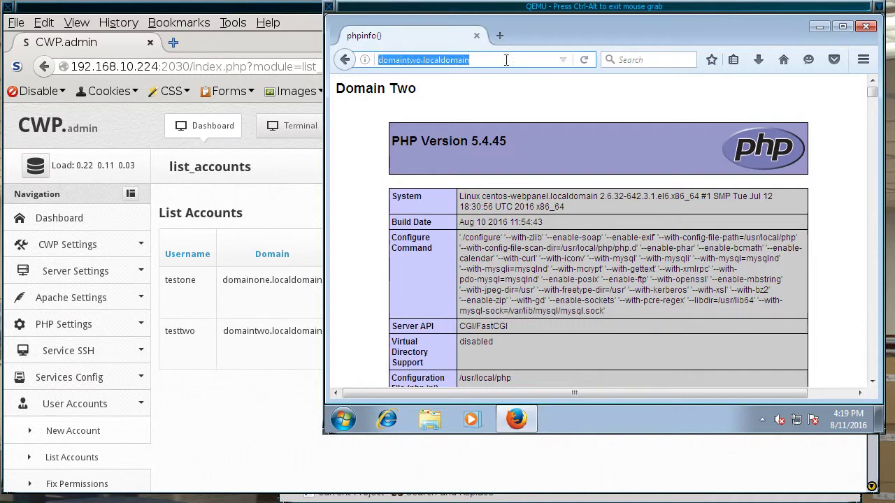
left_click(581, 62)
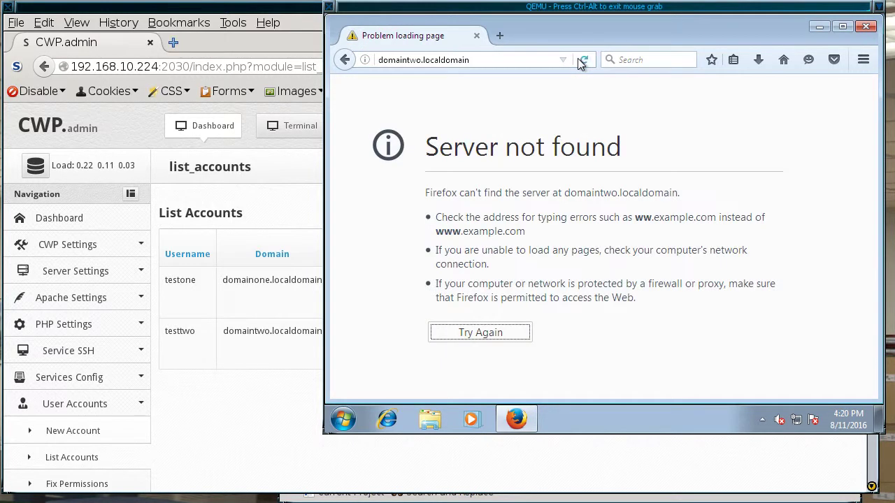
Step: Load domainone in the address bar, which returns Server not found
left_click(406, 60)
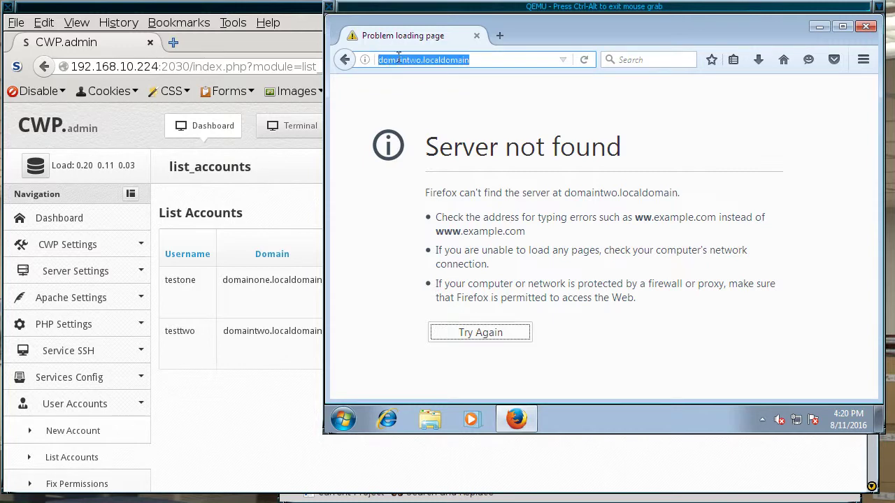
type("domain")
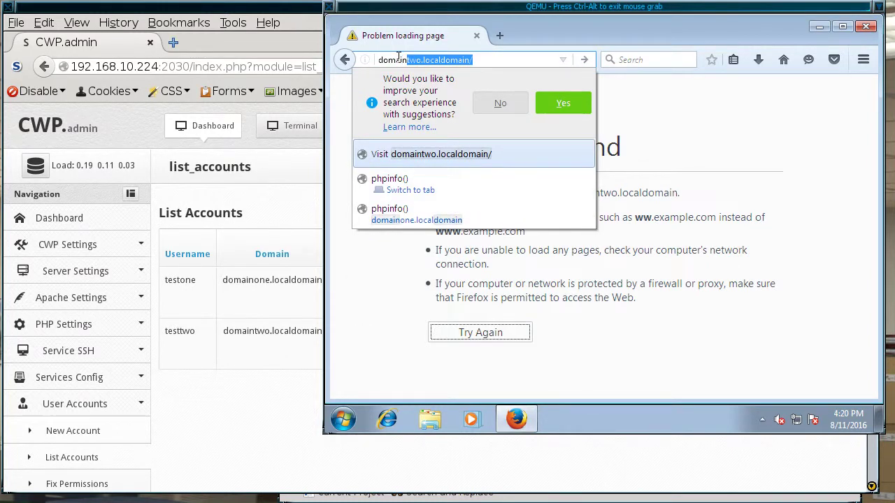
type("one")
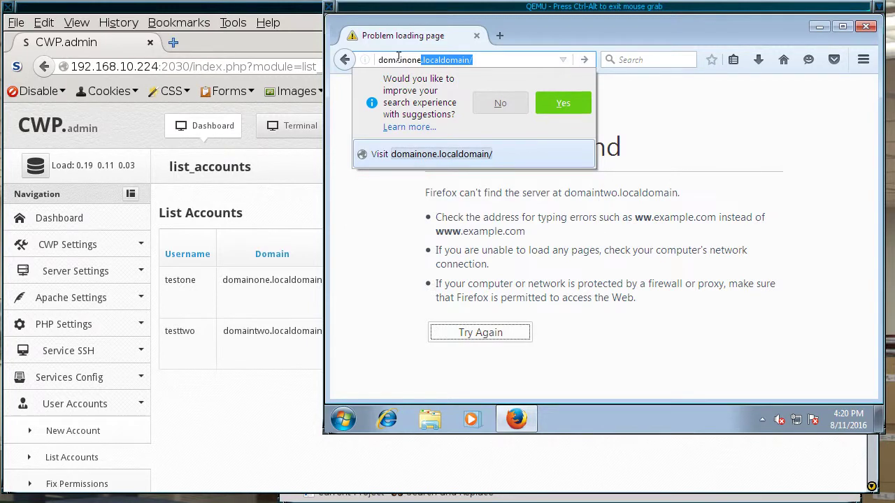
key("Return")
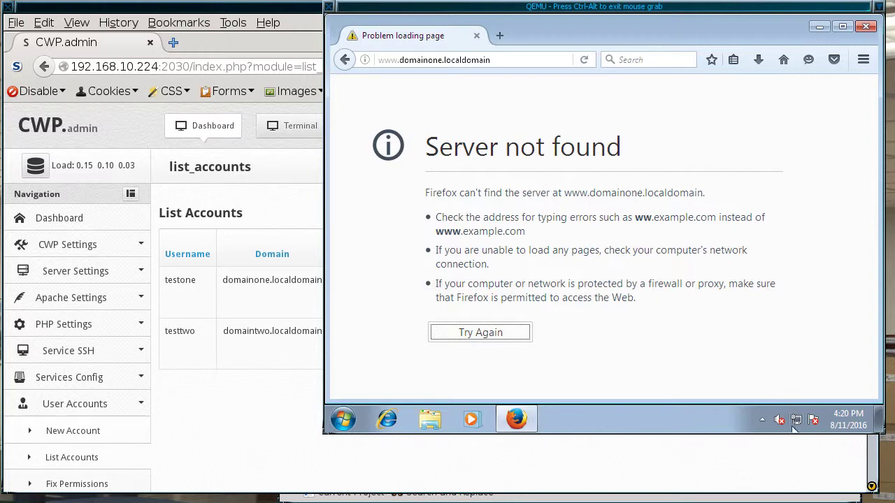
mouse_move(796, 422)
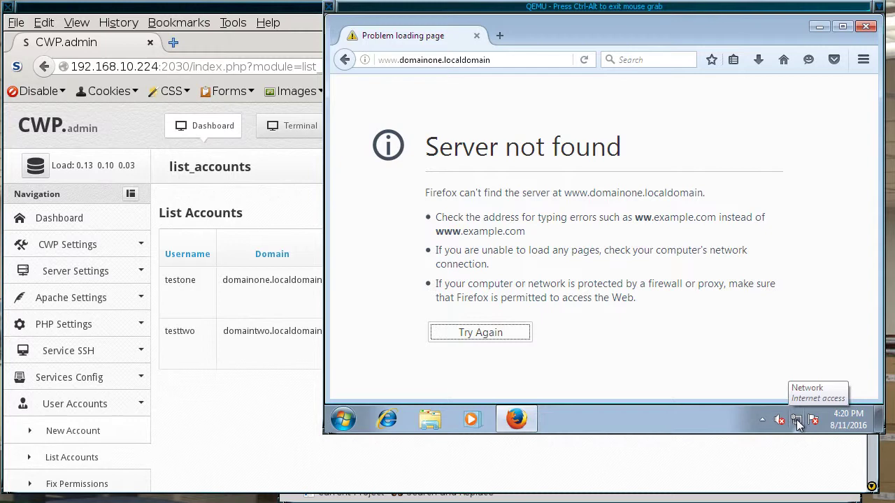
Step: Open the Network and Sharing Center and review Local Area Connection 3's status details
right_click(799, 425)
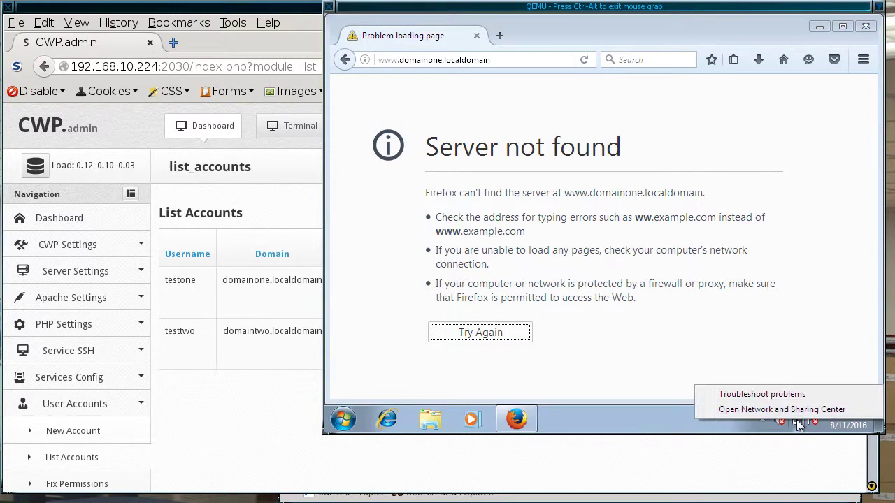
left_click(798, 415)
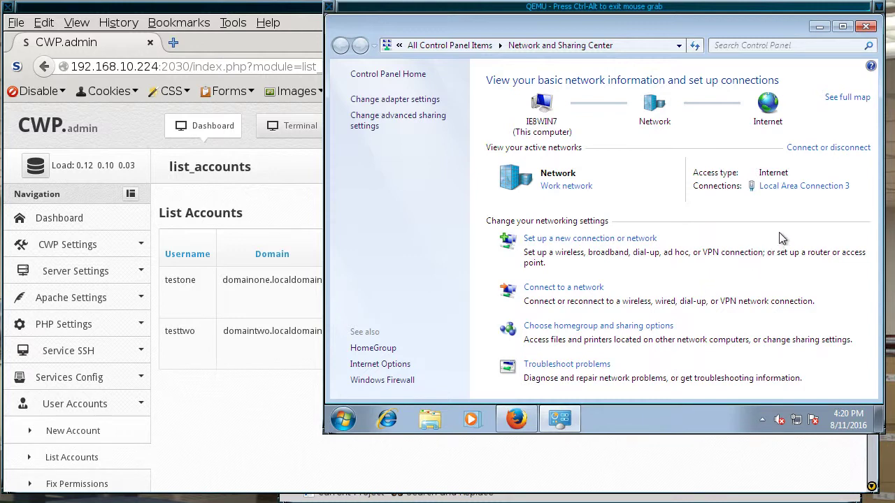
left_click(797, 186)
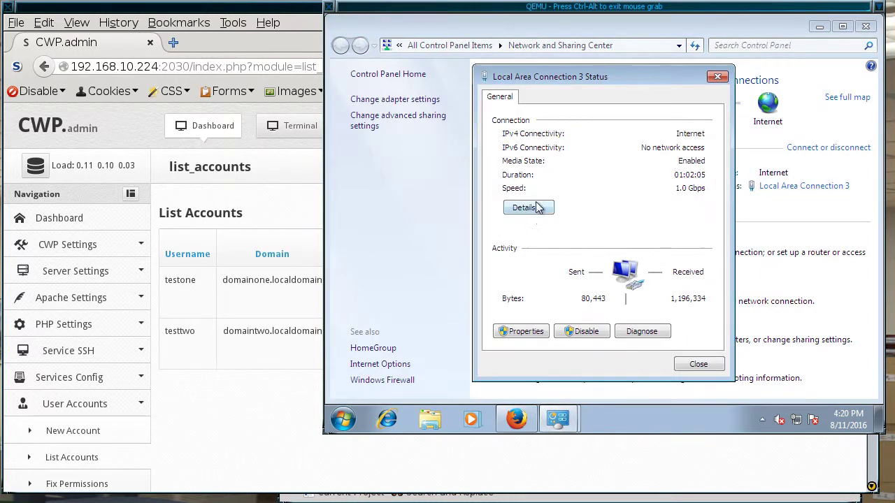
left_click(535, 207)
left_click(701, 372)
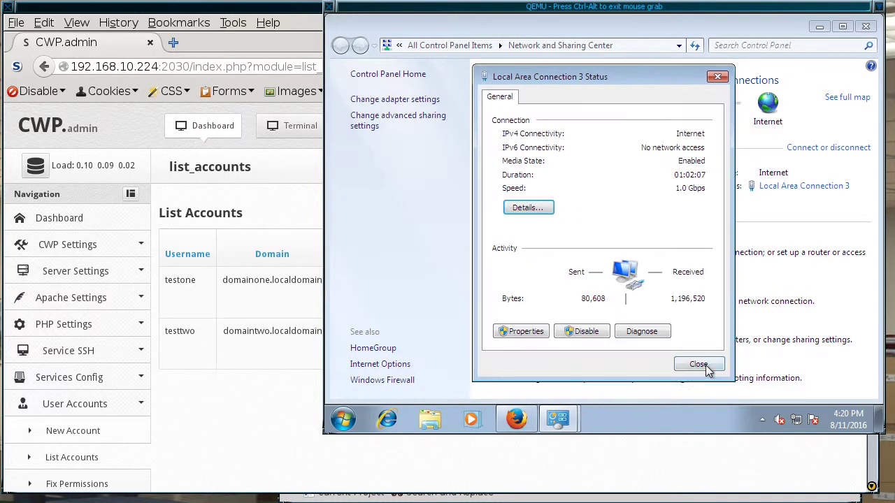
Step: Set Local Area Connection 3's IPv4 preferred DNS server to 192.168.10.224, apply, and close the windows
left_click(504, 333)
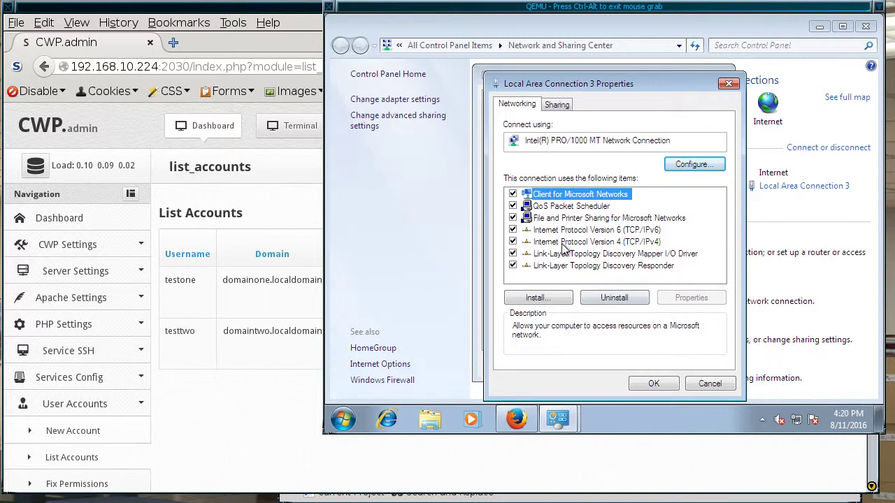
double_click(563, 243)
left_click(573, 288)
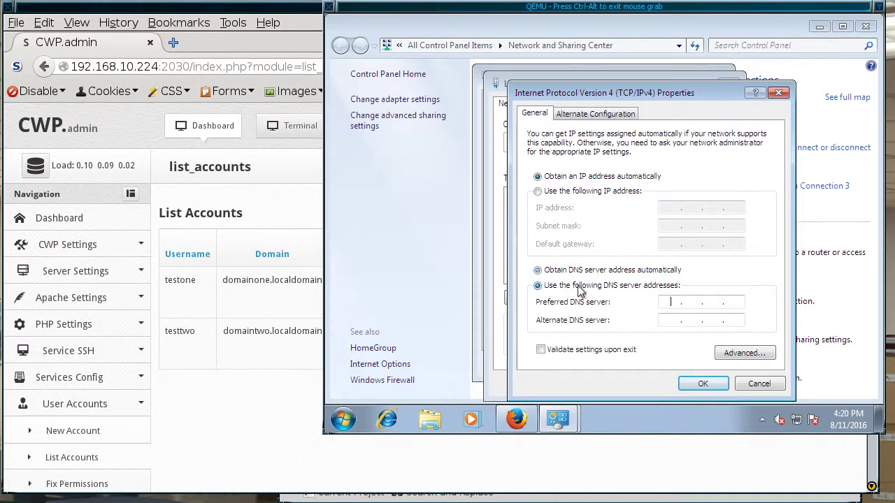
left_click(692, 301)
type("192 . 168 . 10 . 224")
left_click(700, 384)
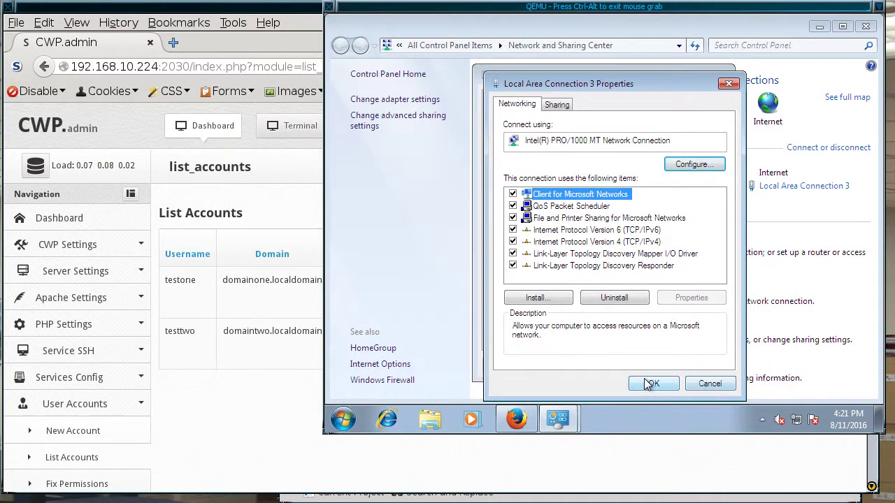
left_click(648, 383)
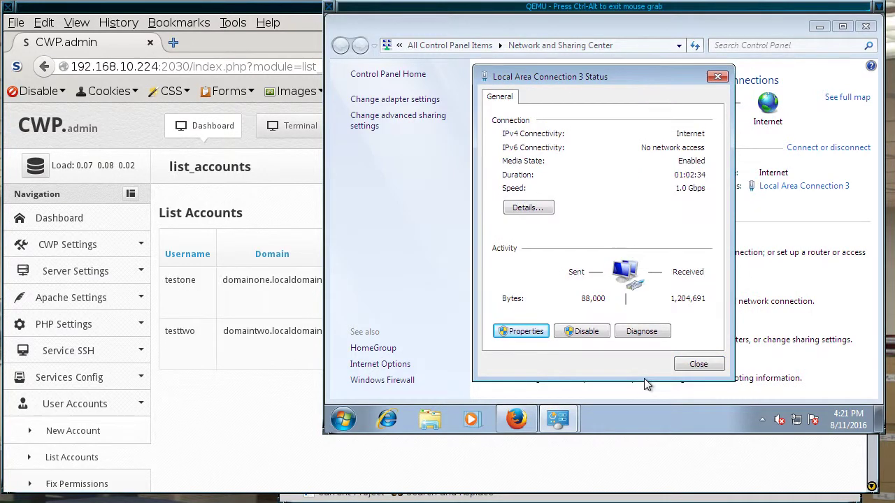
left_click(697, 366)
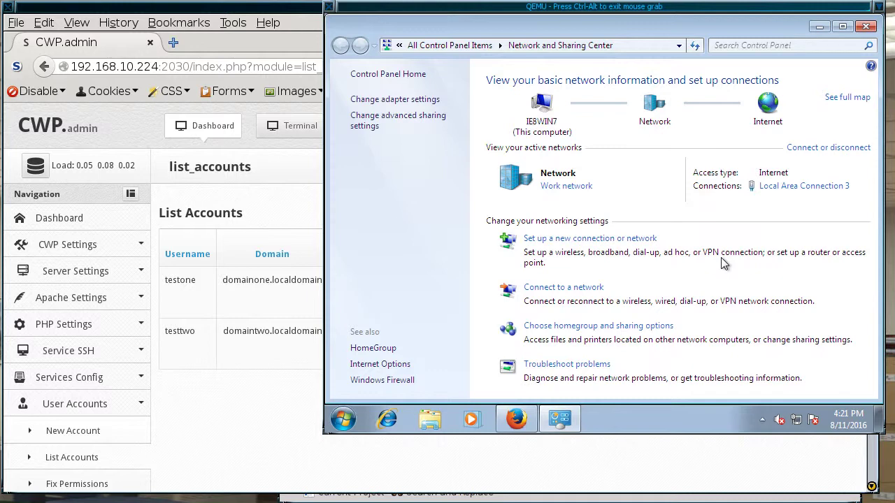
left_click(869, 26)
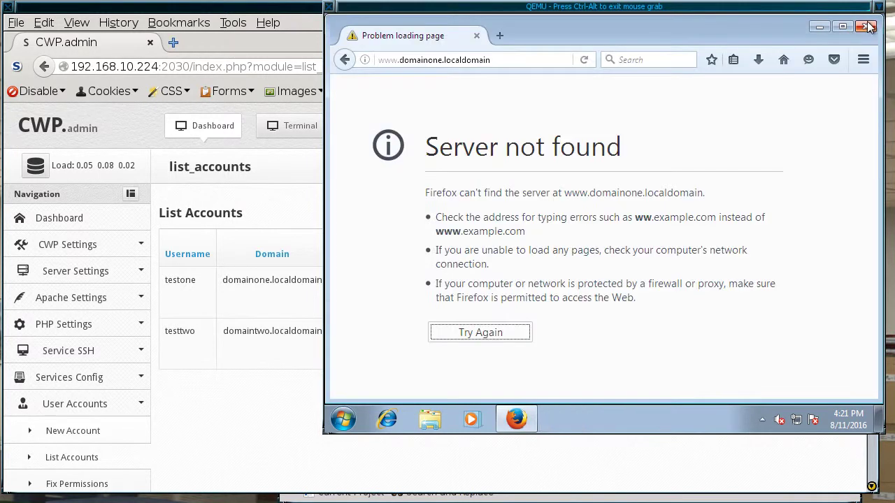
left_click(401, 61)
left_click(401, 61)
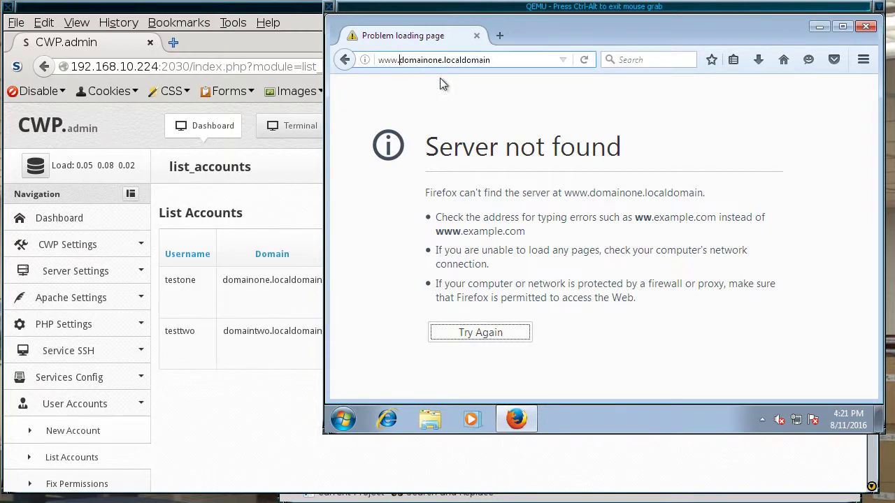
key("BackSpace")
key("BackSpace")
key("BackSpace")
key("BackSpace")
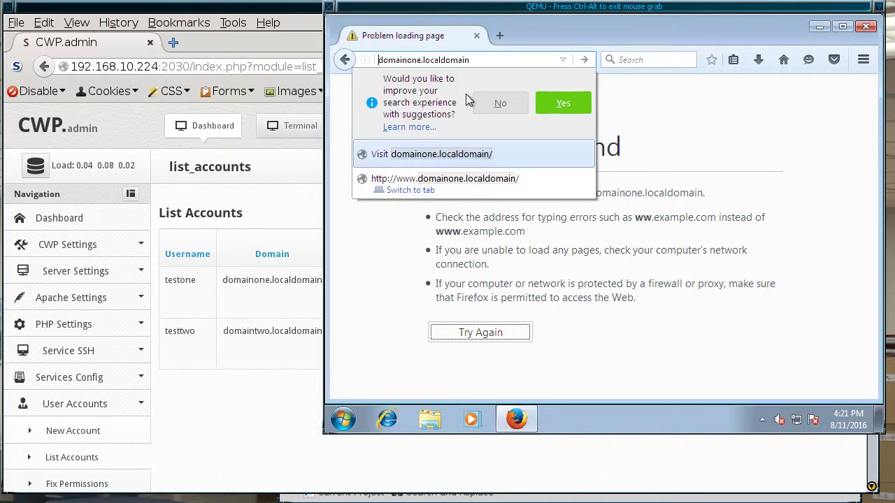
key("Return")
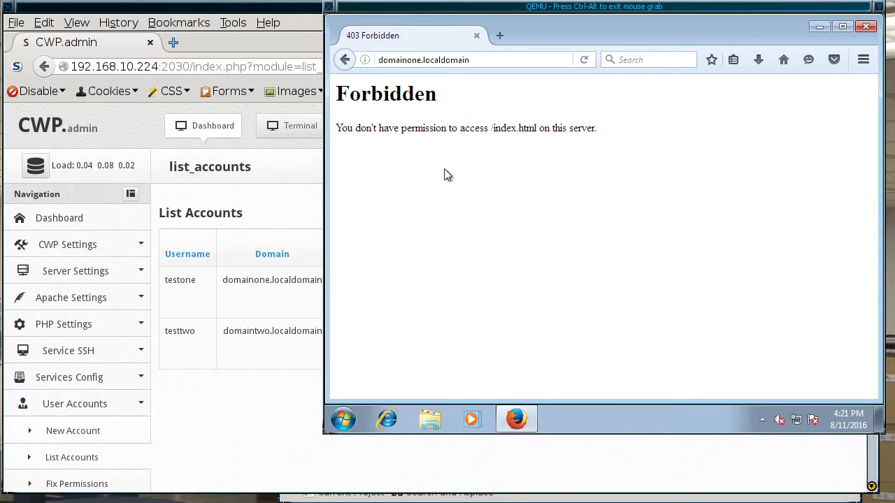
Step: Change the address to domaintwo.localdomain and load it, also returning 403 Forbidden
left_click(418, 59)
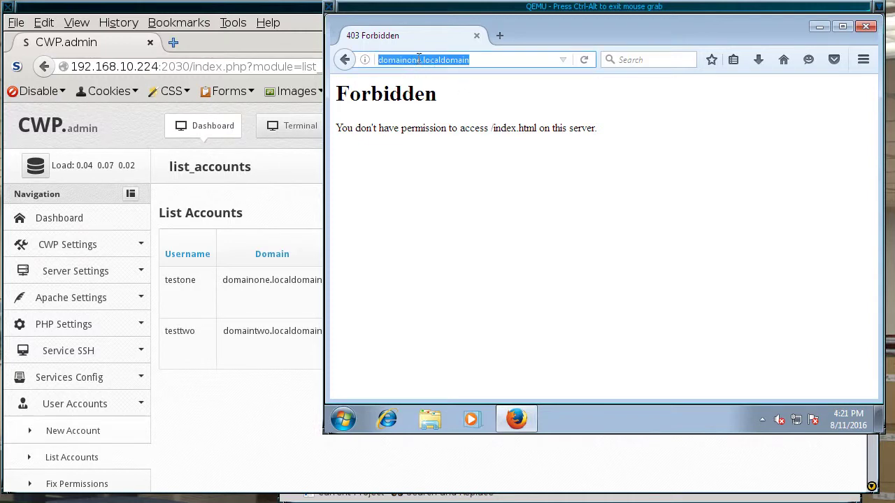
left_click(422, 61)
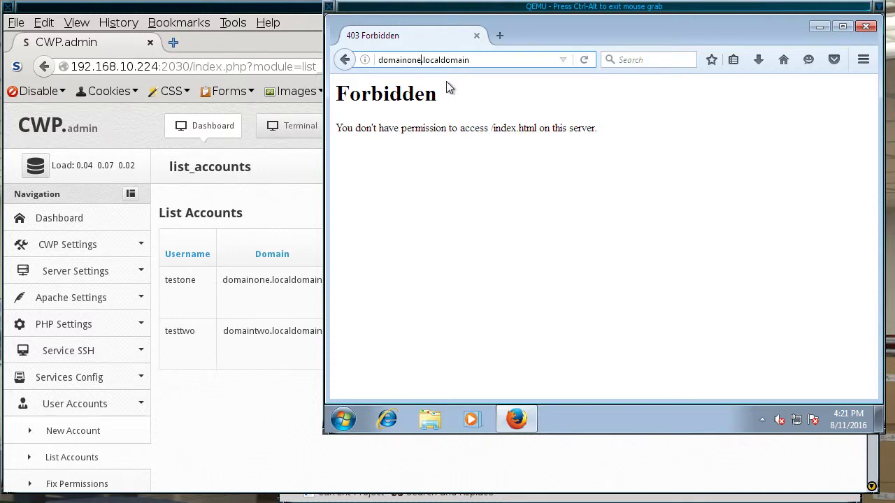
key("BackSpace")
key("BackSpace")
key("BackSpace")
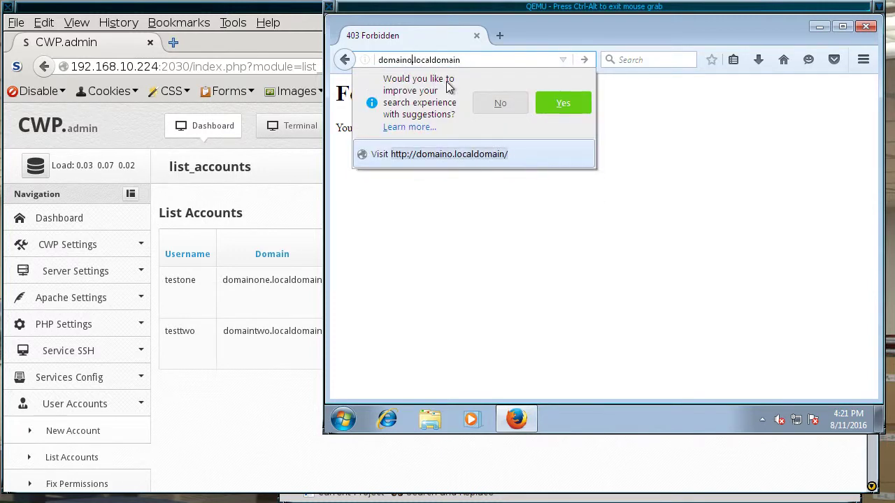
type("t")
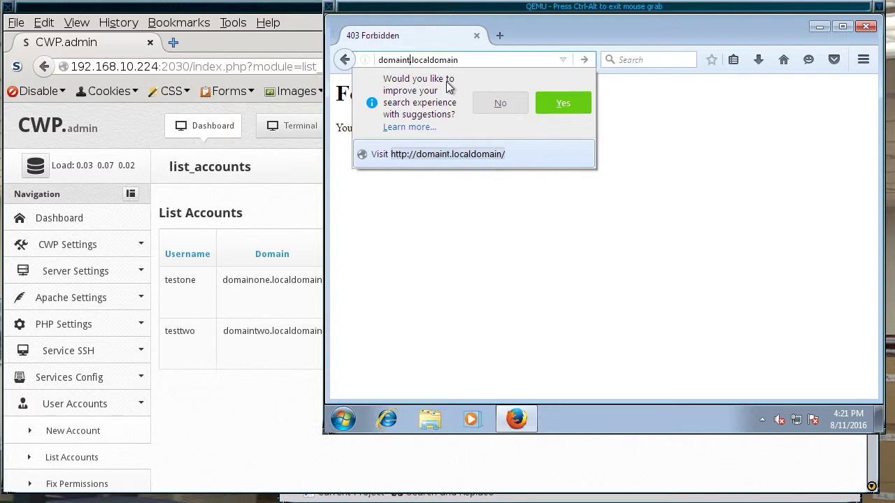
type("wo")
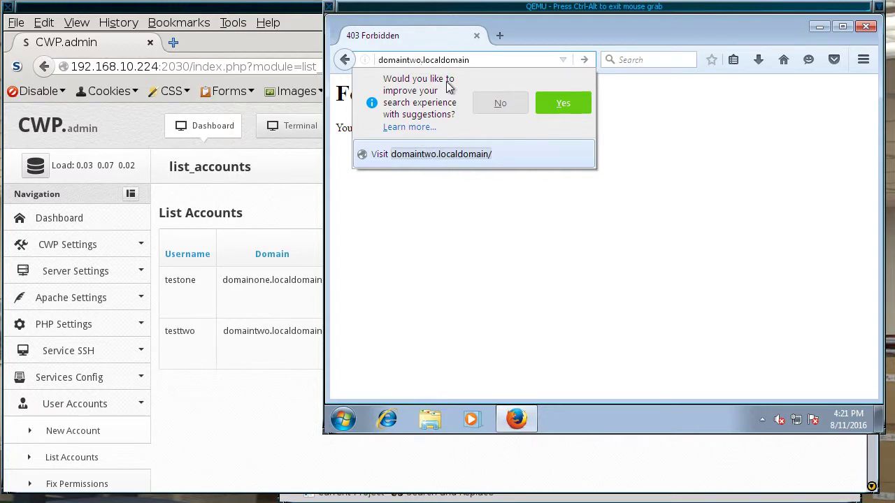
key("Return")
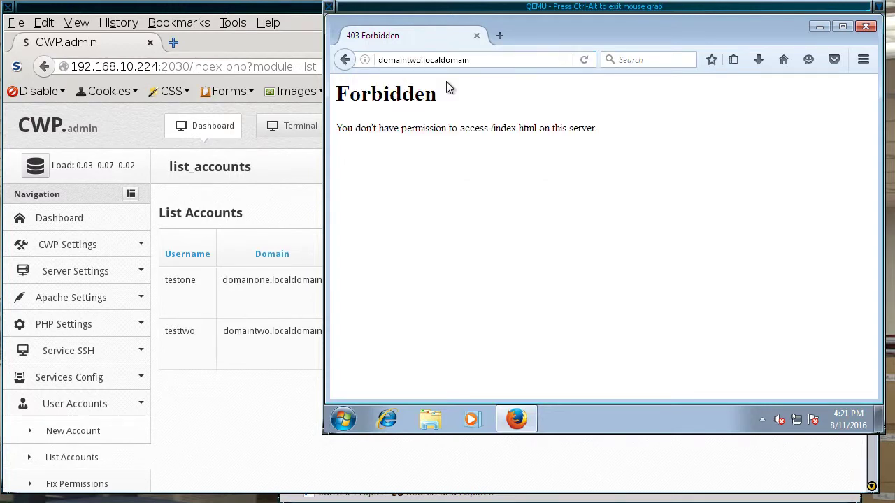
left_click(201, 362)
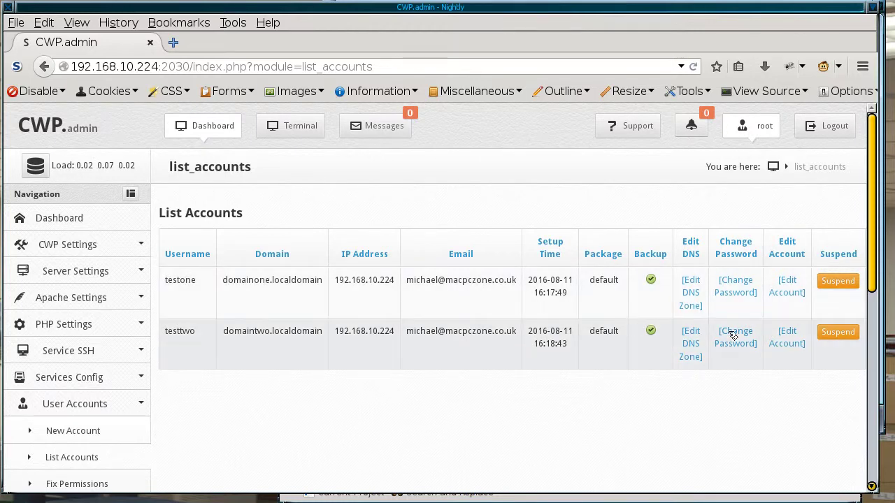
Step: Scroll testone's Edit Account form, then go to User Accounts > Fix Permissions and briefly check the VM
left_click(790, 282)
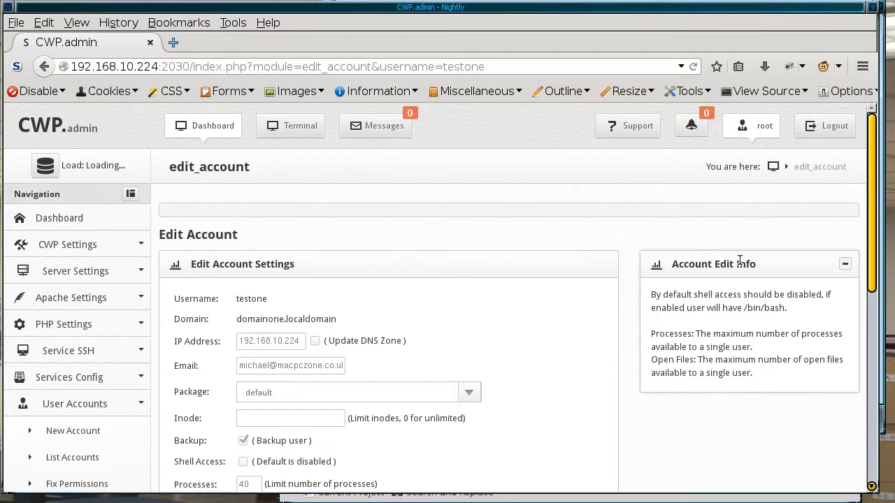
left_click_drag(871, 211, 822, 260)
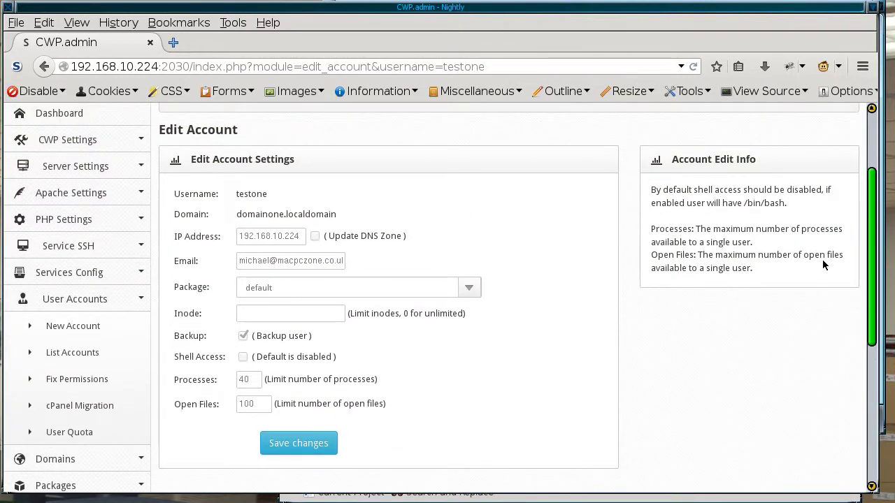
scroll(822, 260, "down", 1)
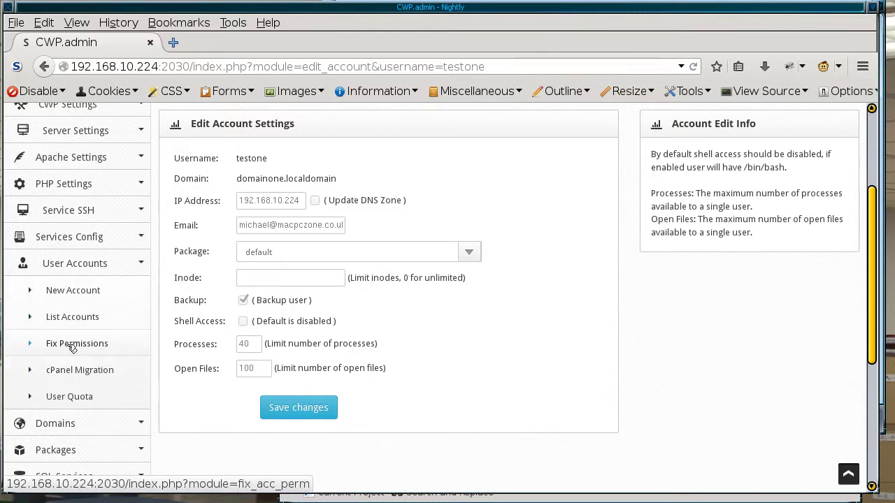
left_click(84, 347)
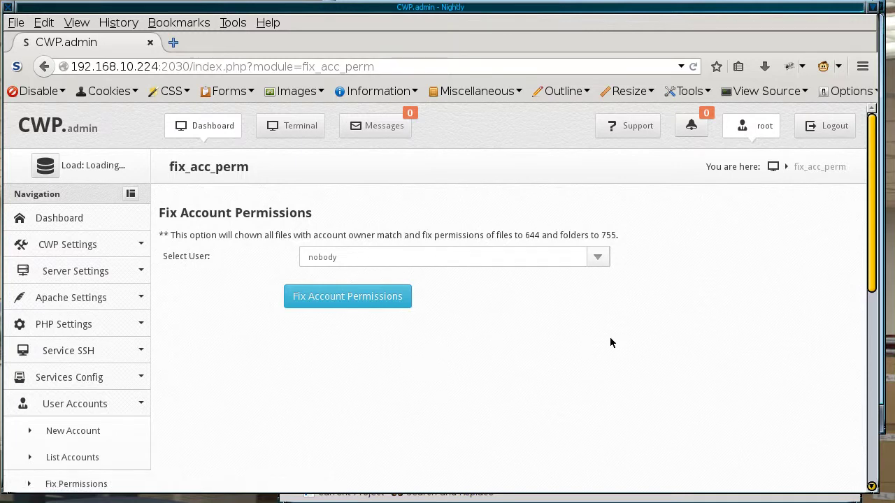
key("alt+Tab")
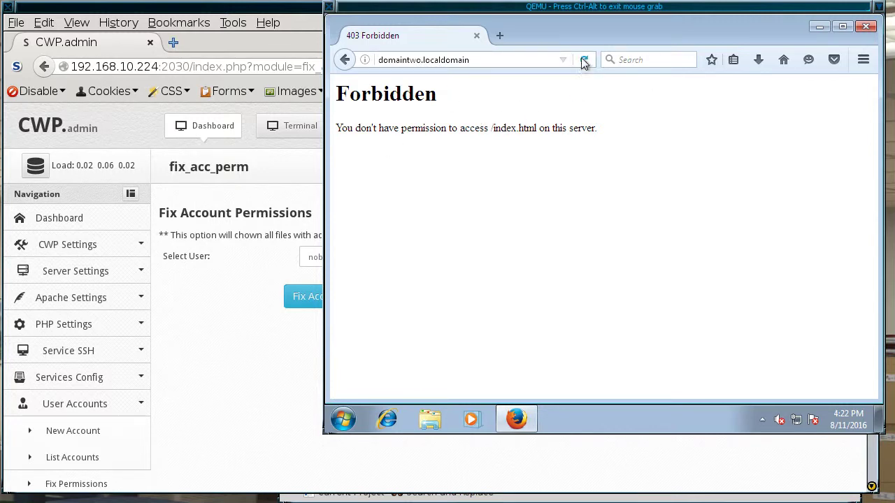
key("ctrl+alt")
Step: Select testtwo under Select User and run Fix Account Permissions
left_click(197, 310)
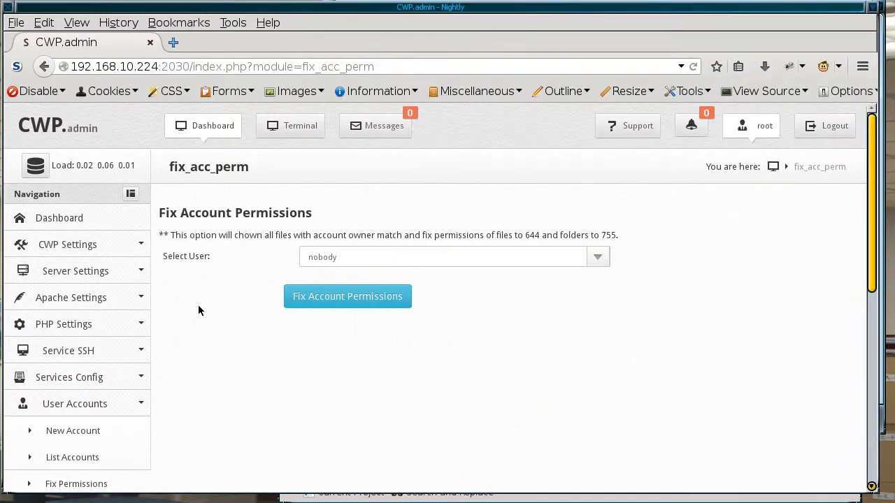
left_click(596, 258)
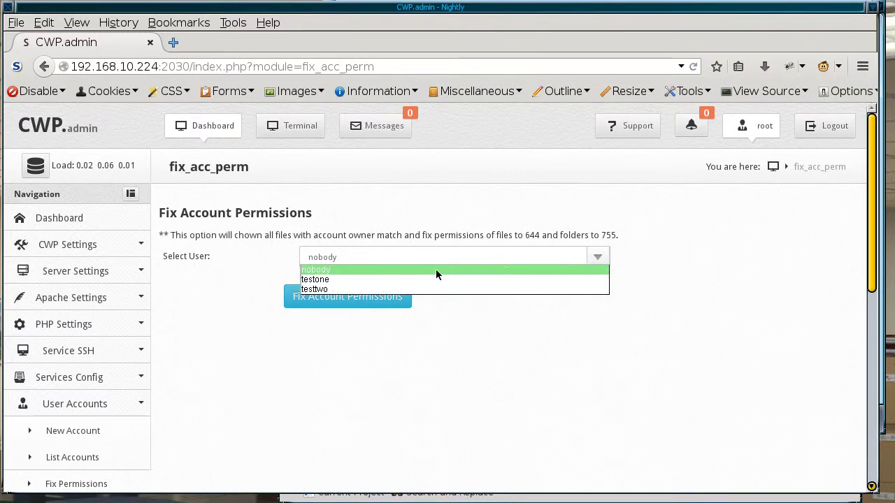
left_click(383, 289)
left_click(343, 297)
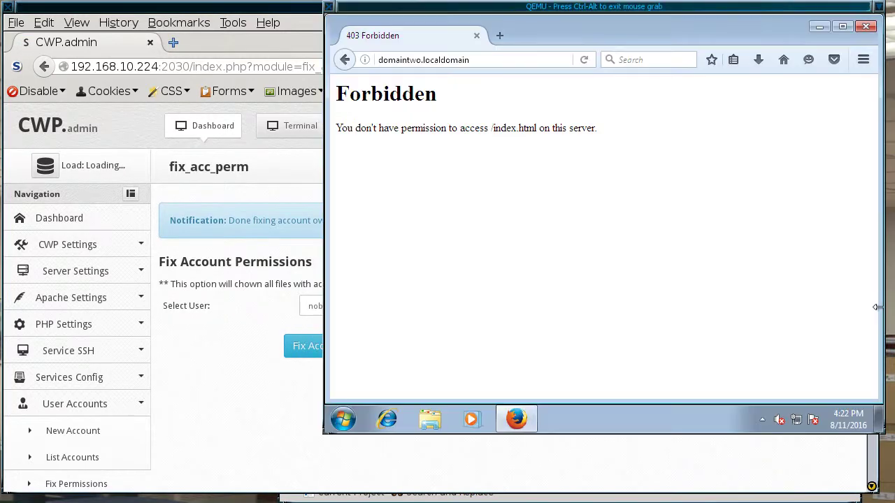
Step: Reload domaintwo.localdomain, now showing the HTTP Test Page, then load domainone.localdomain (still 403)
left_click(878, 309)
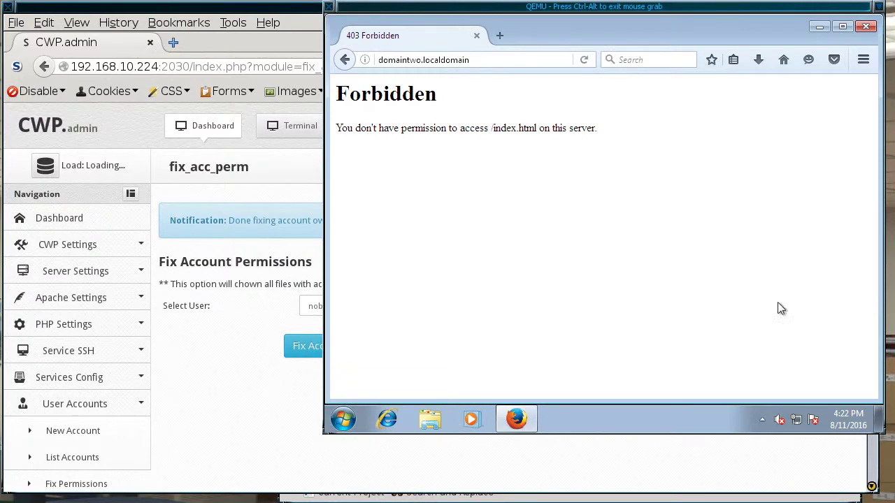
left_click(584, 61)
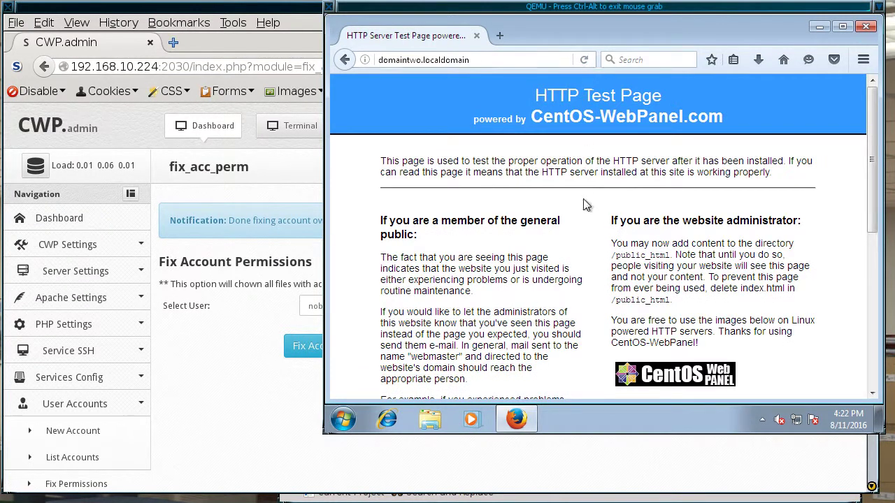
left_click(420, 62)
left_click(419, 62)
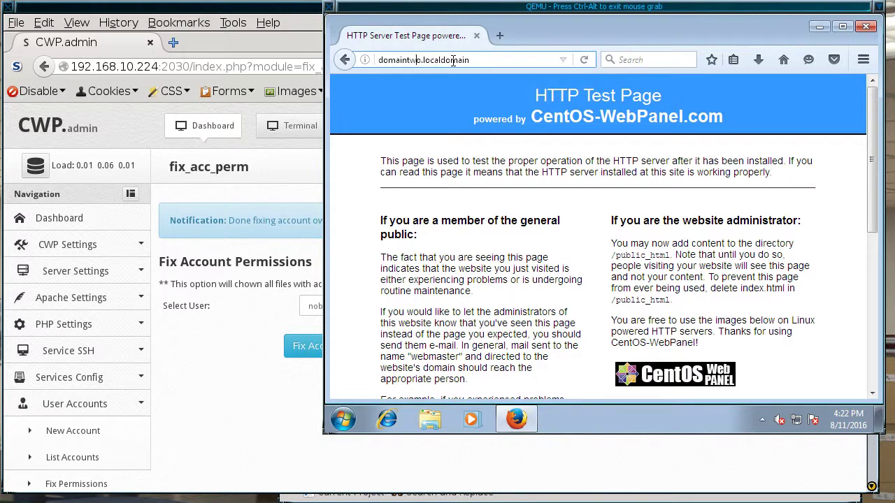
key("BackSpace")
key("BackSpace")
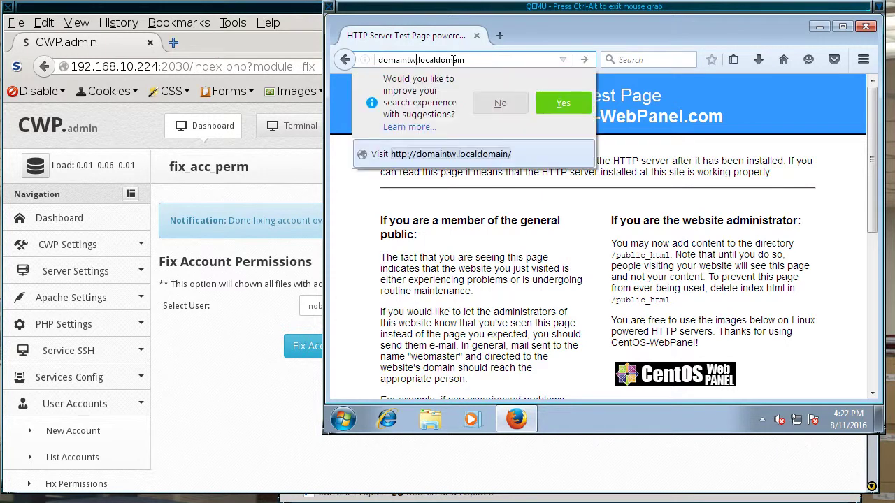
key("BackSpace")
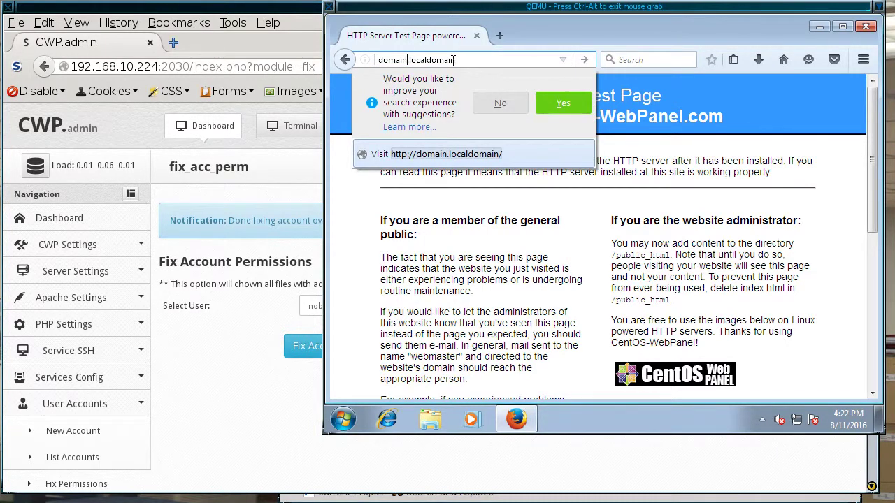
type("one")
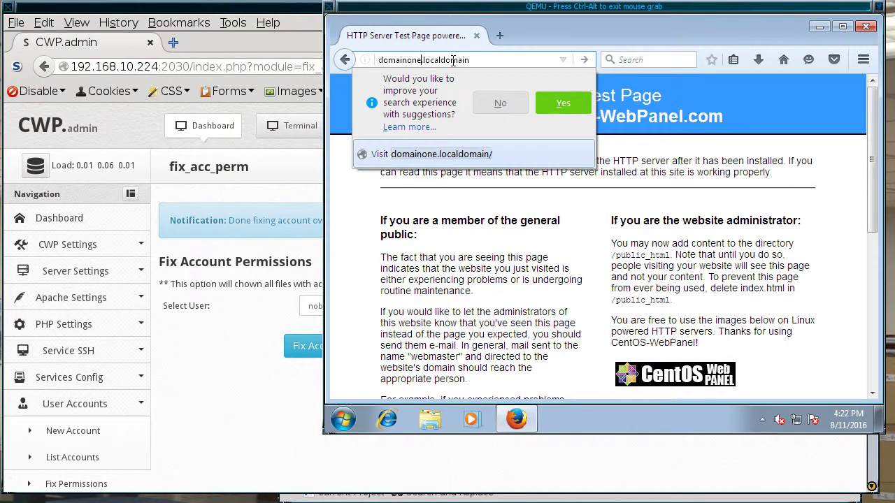
key("Return")
Step: Return to the CWP panel and open the Select User account list
key("ctrl+alt")
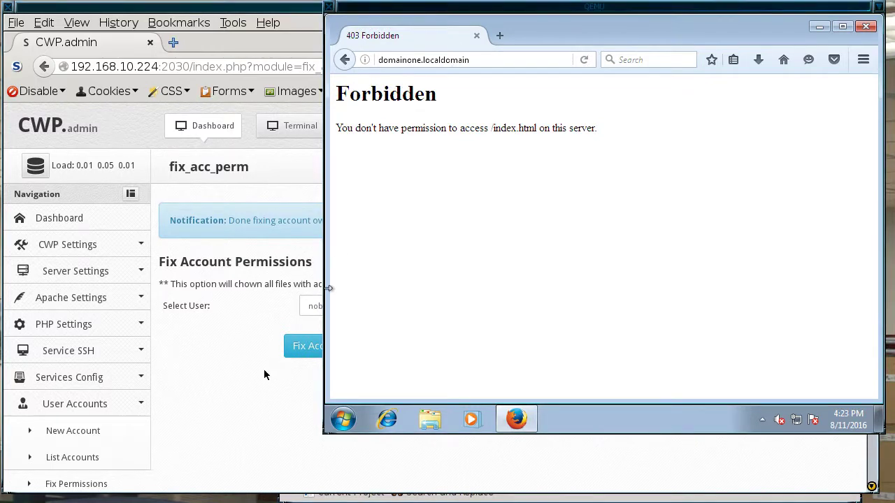
left_click(259, 375)
left_click(603, 306)
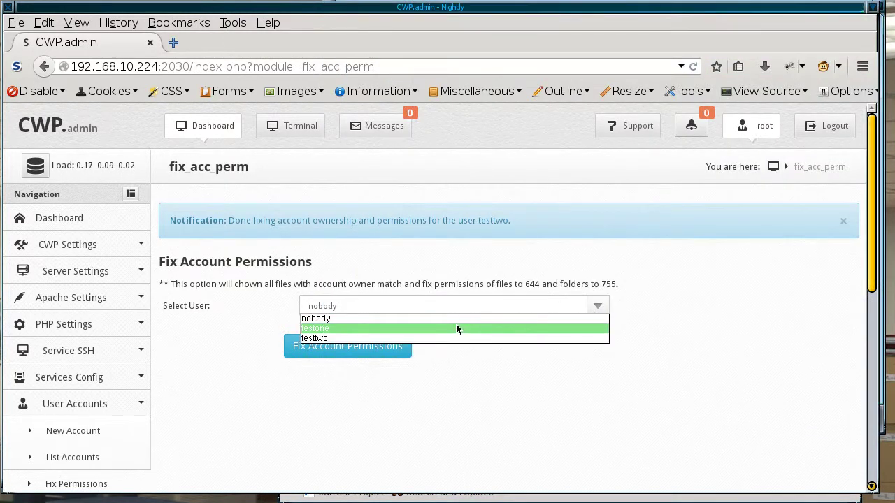
Step: Fix testone's account permissions and reload domainone.localdomain, which now shows the HTTP Test Page
left_click(456, 328)
left_click(333, 349)
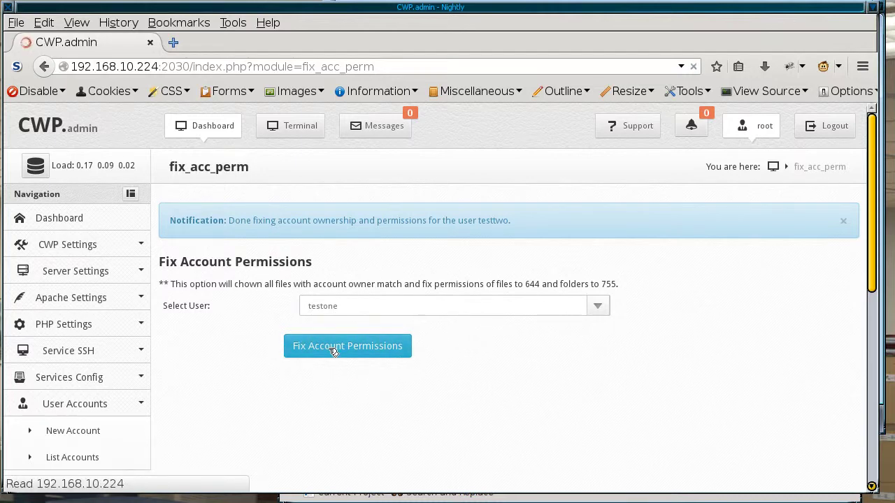
left_click(877, 332)
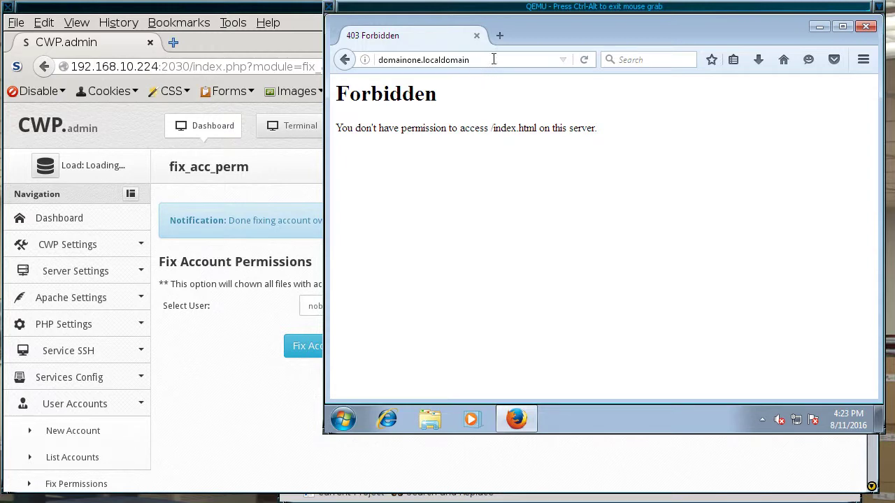
left_click(584, 59)
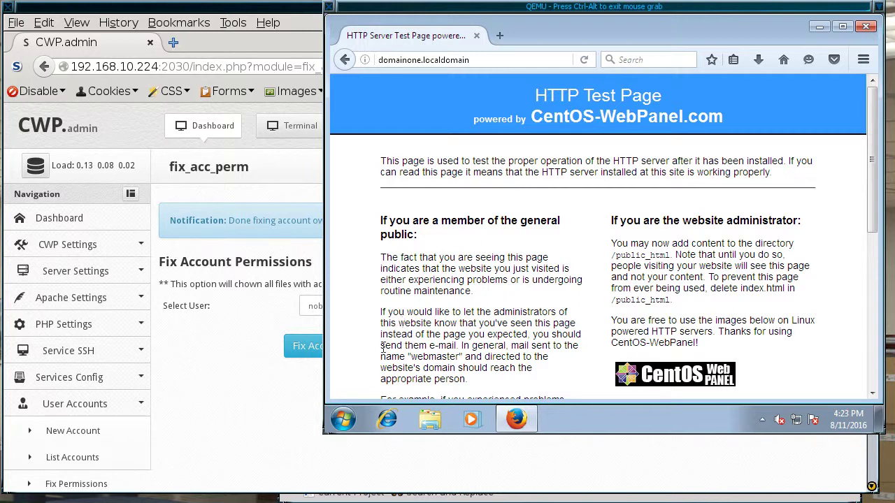
left_click(260, 392)
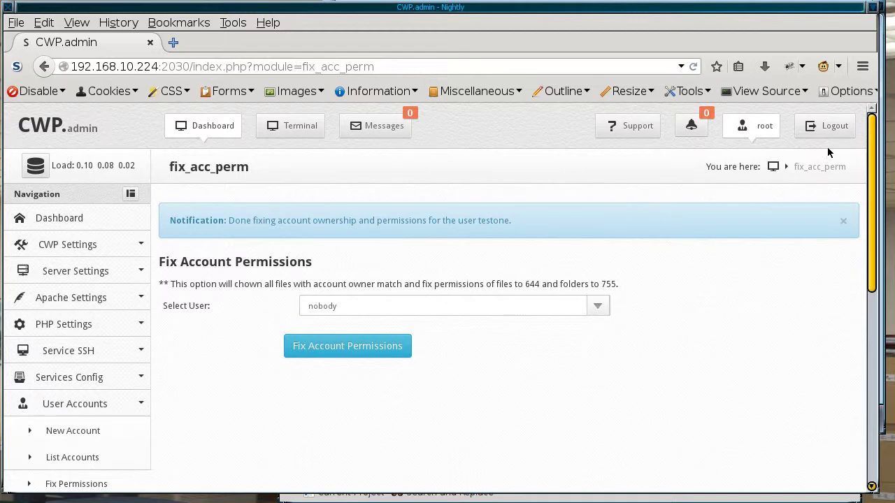
Step: Log out of the admin panel and replace the root username with testone on the login page
left_click(830, 130)
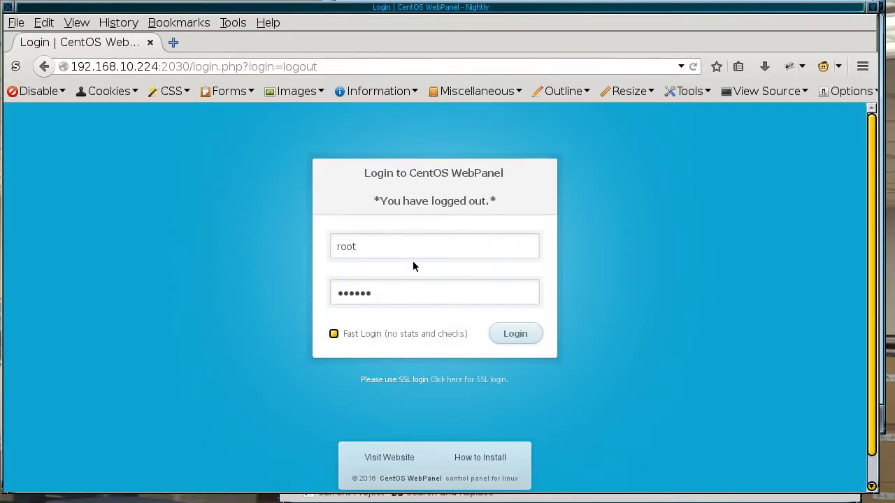
left_click_drag(375, 244, 314, 245)
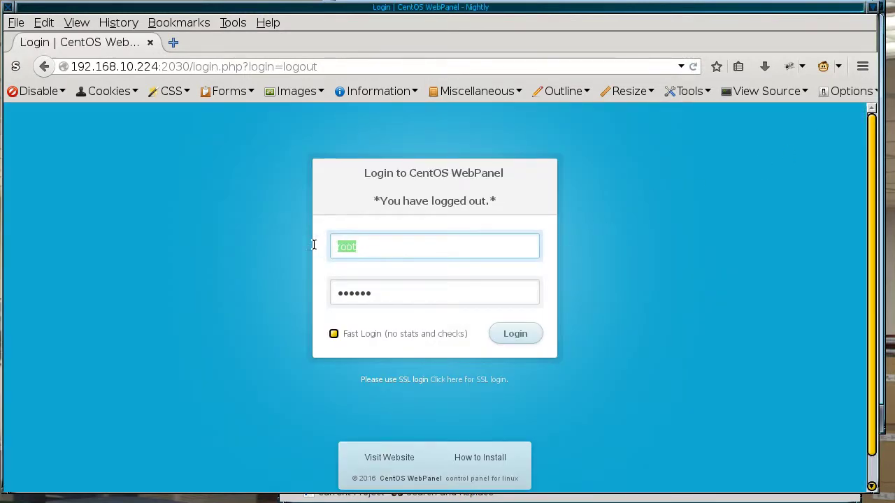
key("BackSpace")
type("tet")
key("BackSpace")
type("d")
key("BackSpace")
type("stone")
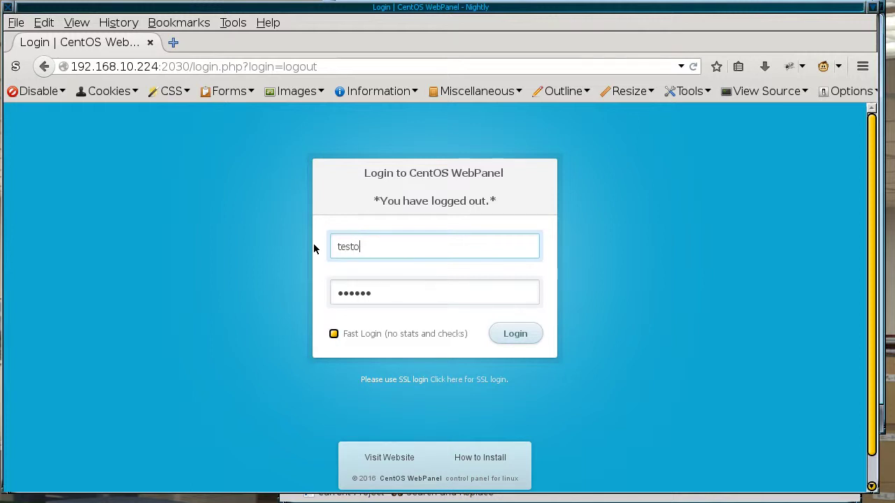
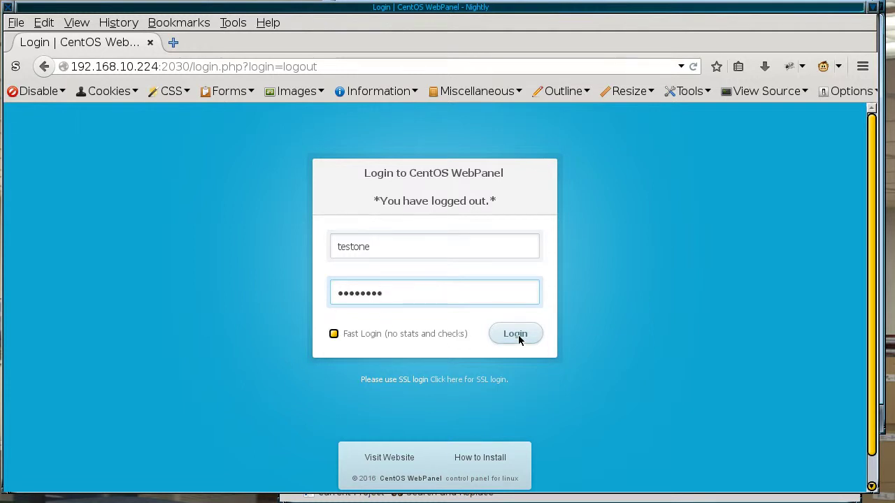
Step: Log in to the CWP client account and let Firefox remember the password
left_click(516, 334)
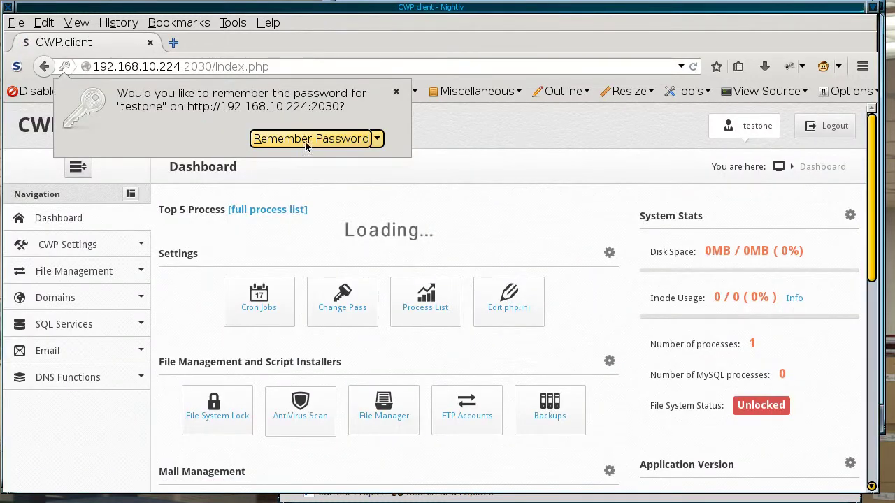
left_click(306, 140)
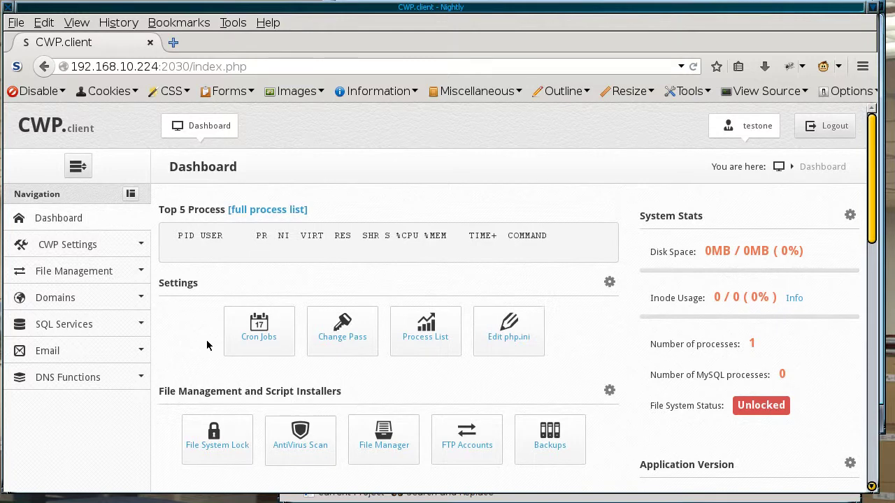
Step: Open WebFTP and log in as testone with the pasted password, saving the login in Firefox
left_click(383, 438)
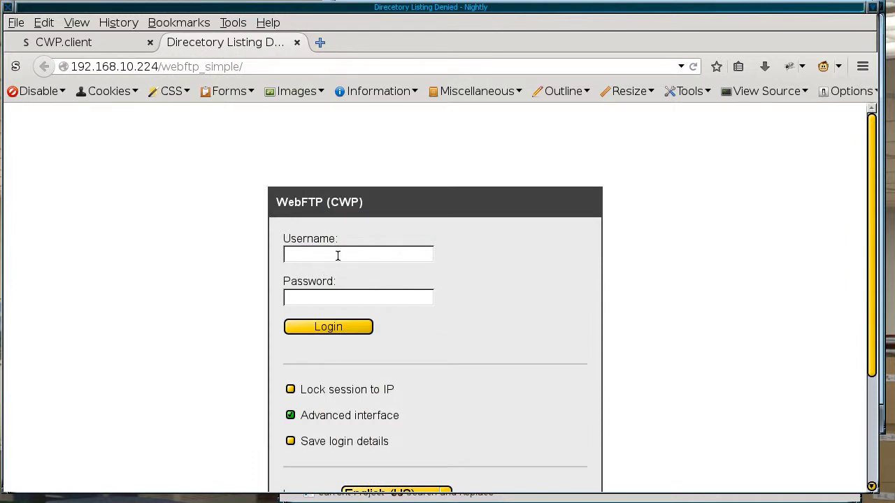
type("testone")
left_click(332, 297)
key("ctrl+v")
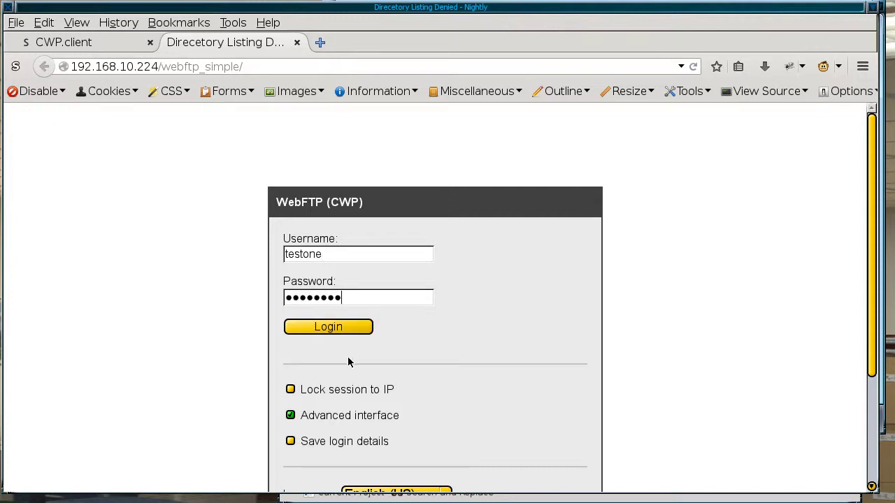
left_click(329, 326)
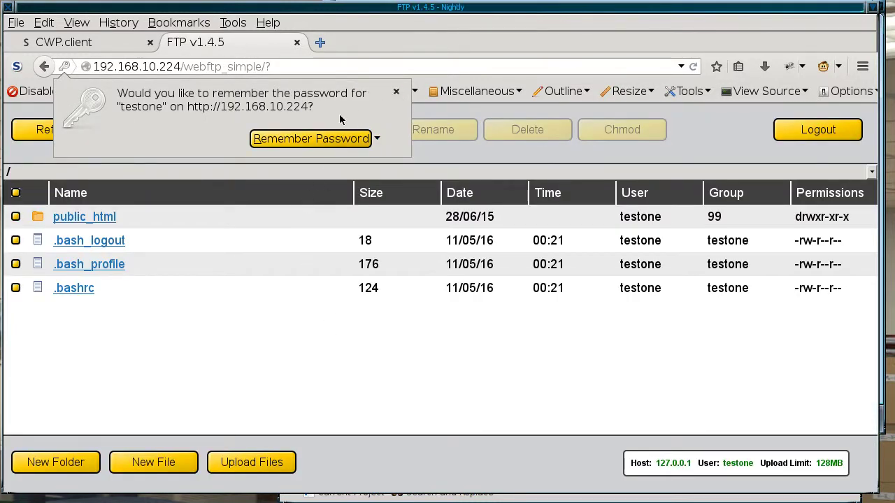
left_click(312, 139)
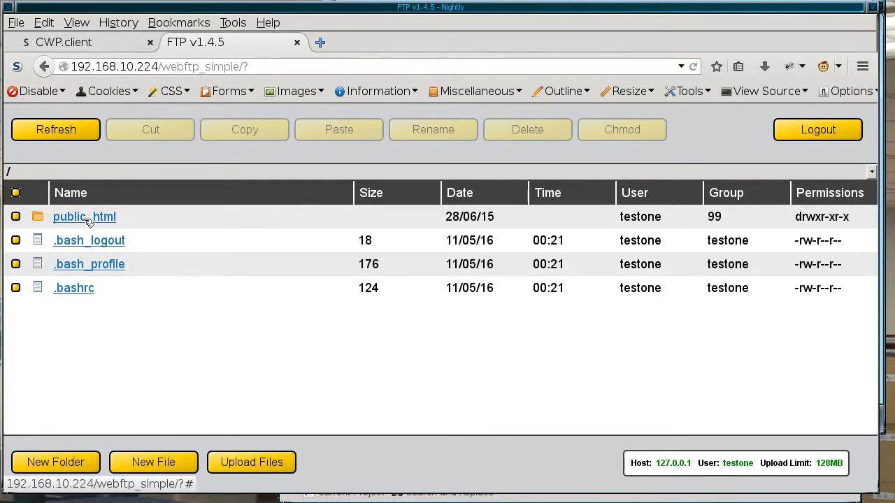
Step: Upload index.php from the local tutorials/domainone folder into public_html
left_click(86, 218)
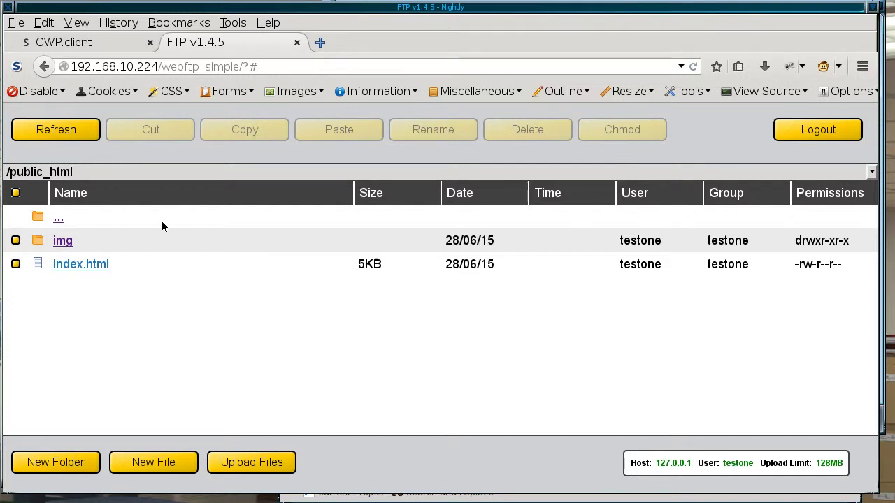
left_click(250, 463)
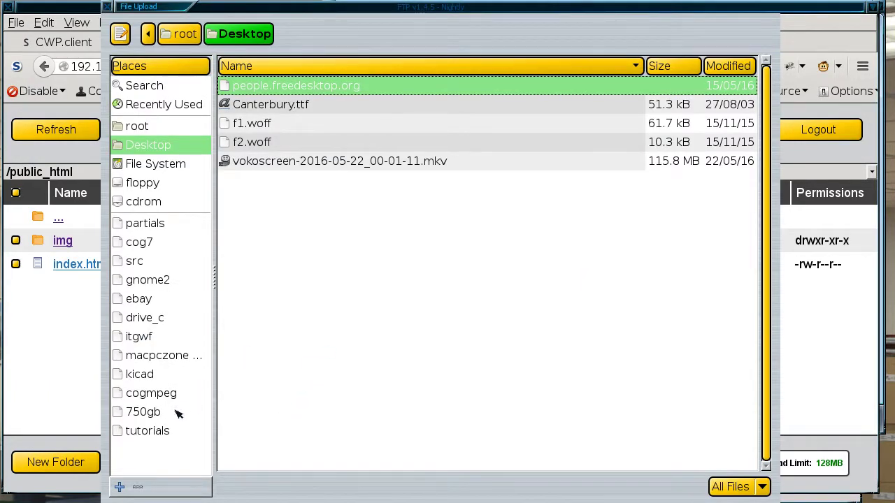
left_click(145, 436)
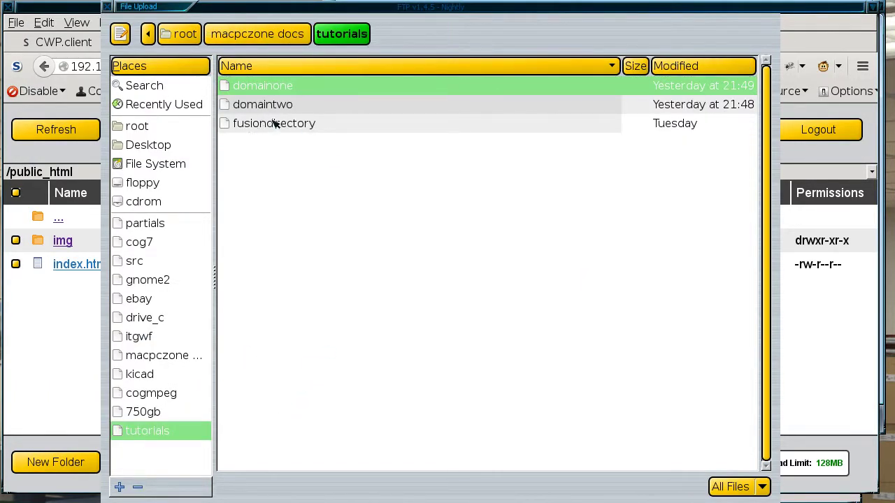
double_click(295, 87)
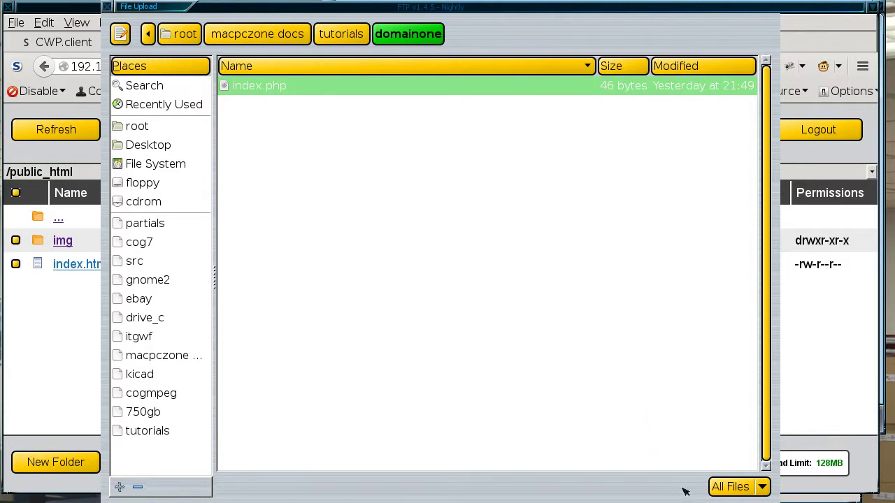
key("Return")
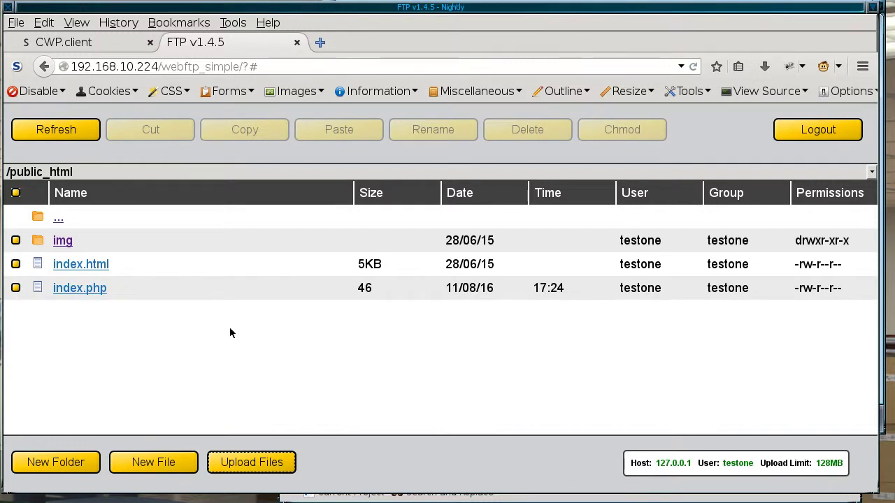
Step: Reload domainone.localdomain in the VM's Firefox to confirm the Domain One phpinfo page, then return to WebFTP
left_click(879, 321)
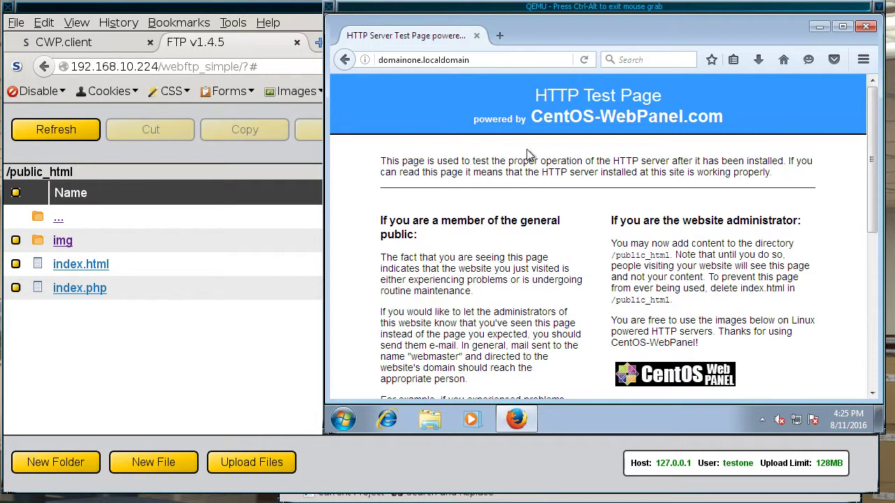
left_click(583, 62)
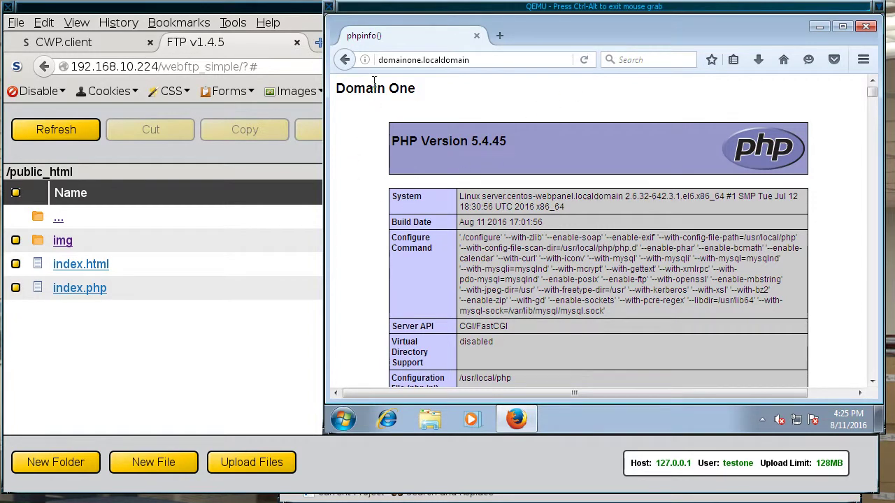
left_click_drag(337, 91, 461, 103)
left_click(464, 104)
left_click(183, 309)
Step: Log out of WebFTP and start entering the second account's username, fixing a typo
left_click(796, 137)
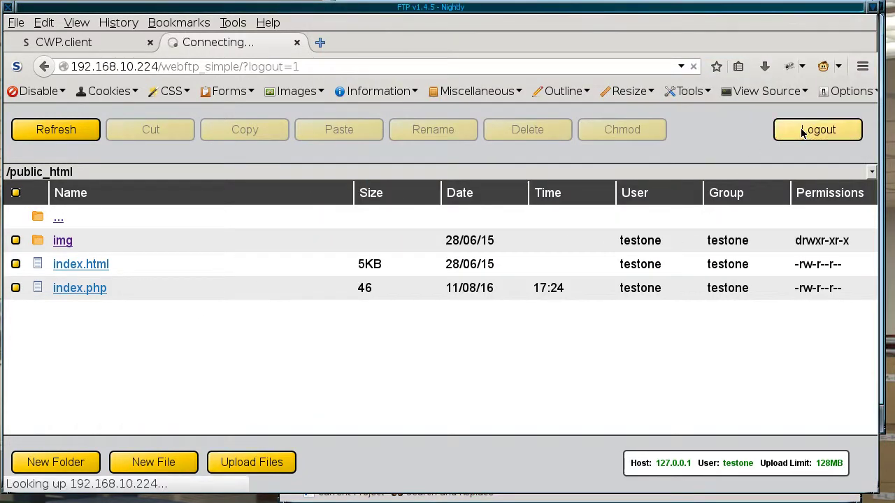
left_click(365, 240)
type("testt")
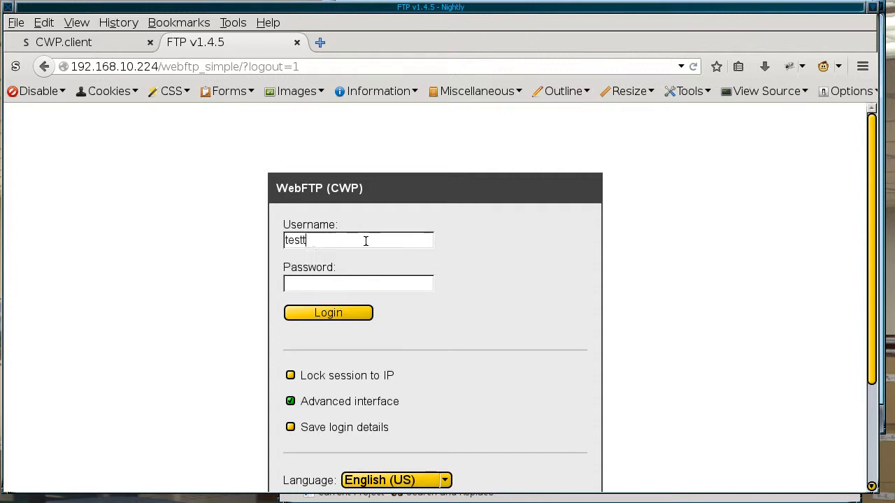
key("BackSpace")
type("wo")
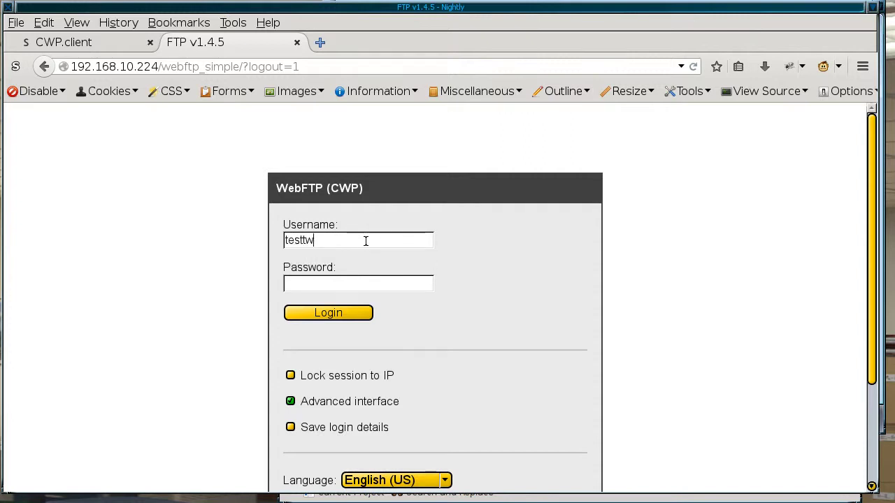
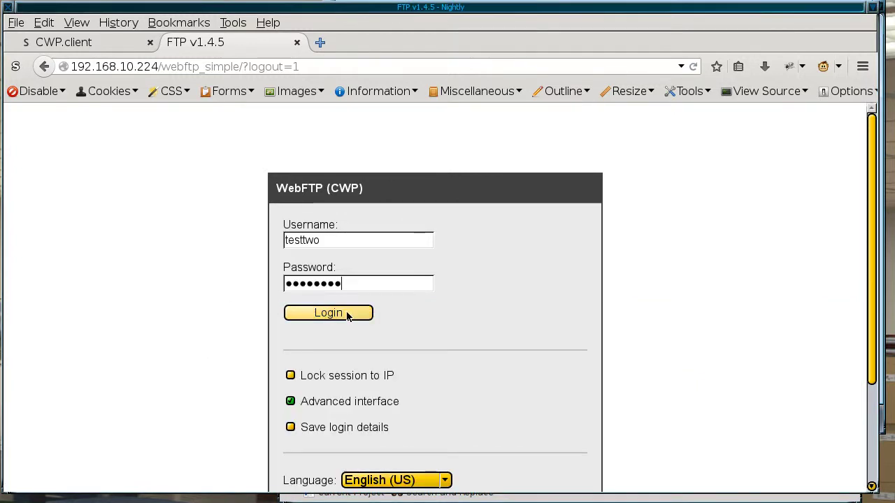
Step: Log into WebFTP without saving the password, then load domaintwo.localdomain in the VM's browser
left_click(347, 316)
left_click(311, 139)
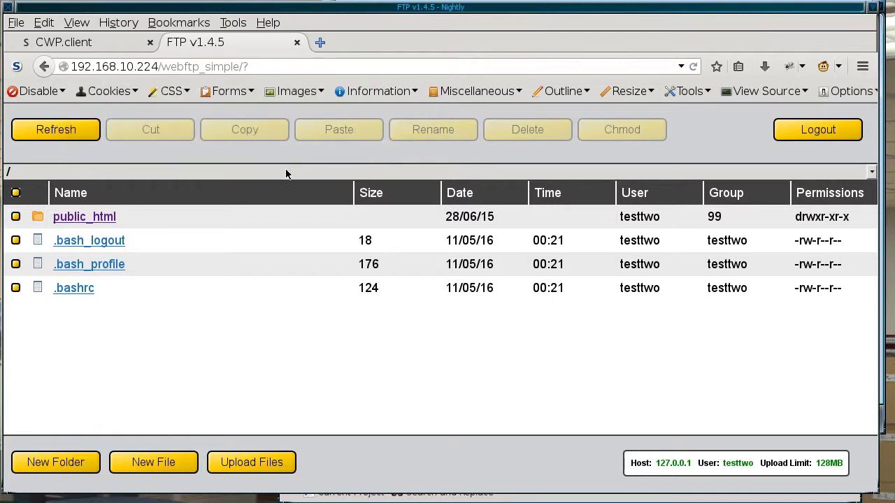
left_click(879, 296)
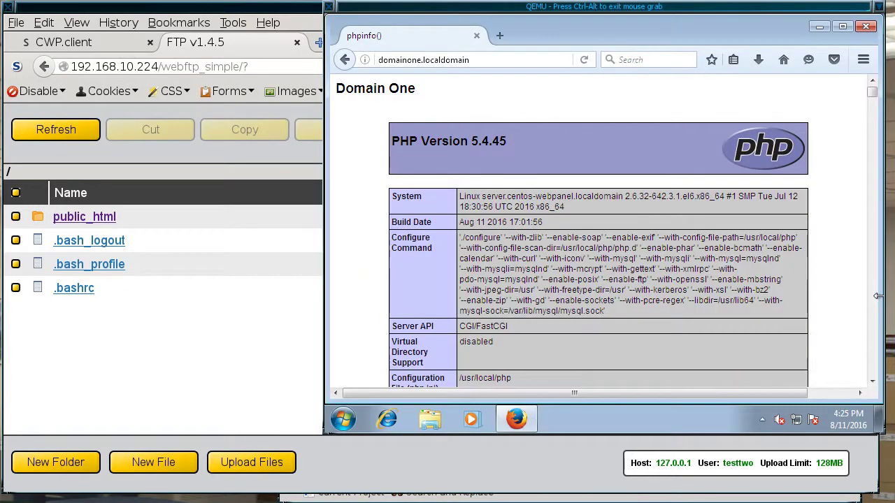
left_click(421, 60)
left_click(421, 60)
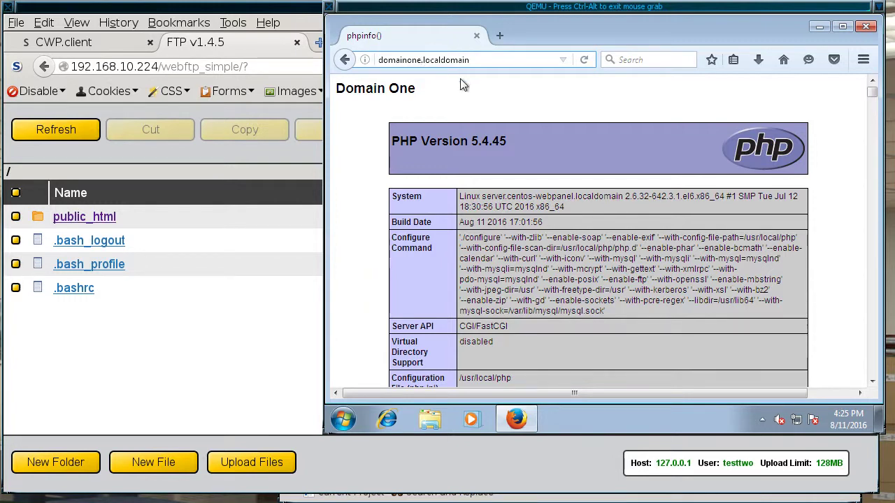
key("BackSpace")
key("BackSpace")
key("BackSpace")
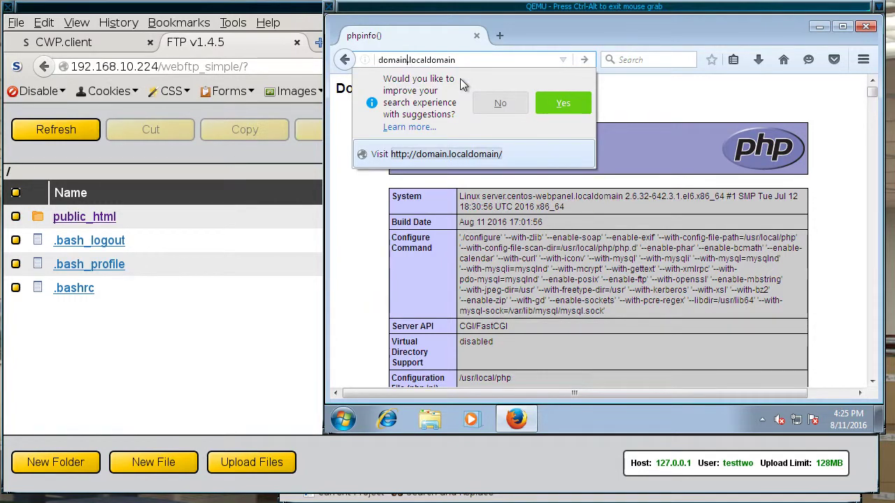
type("two")
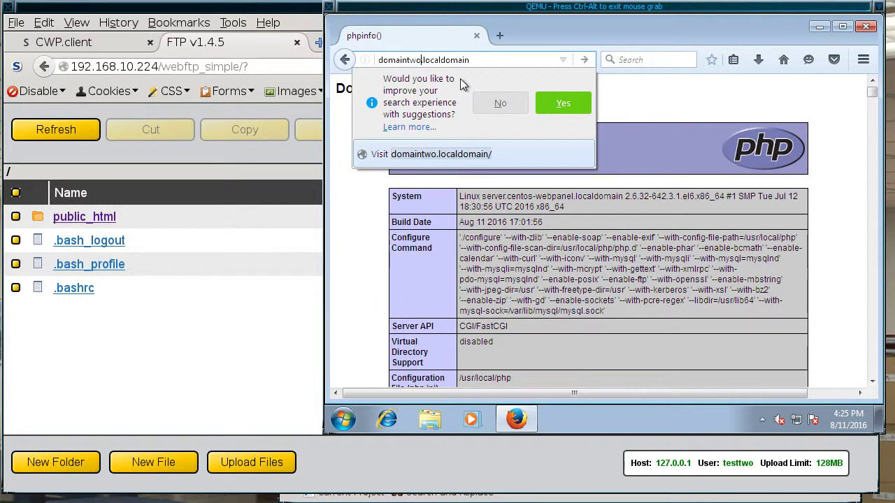
key("Return")
key("ctrl+alt")
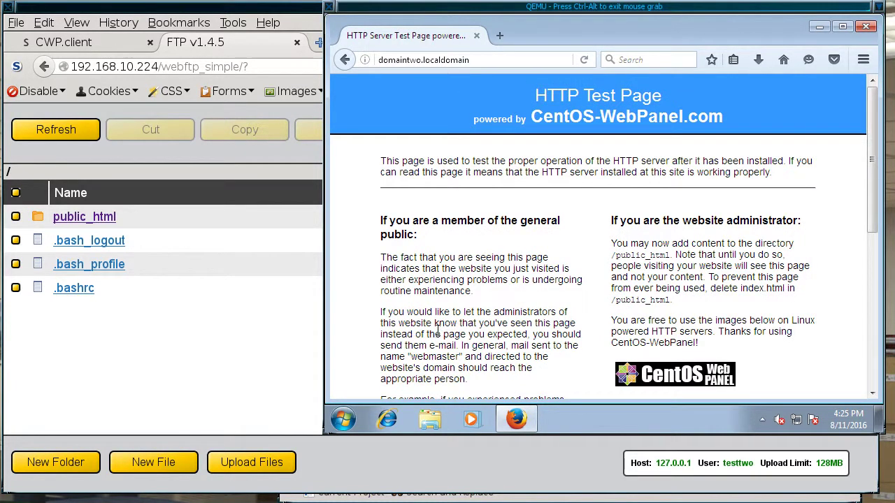
left_click(172, 302)
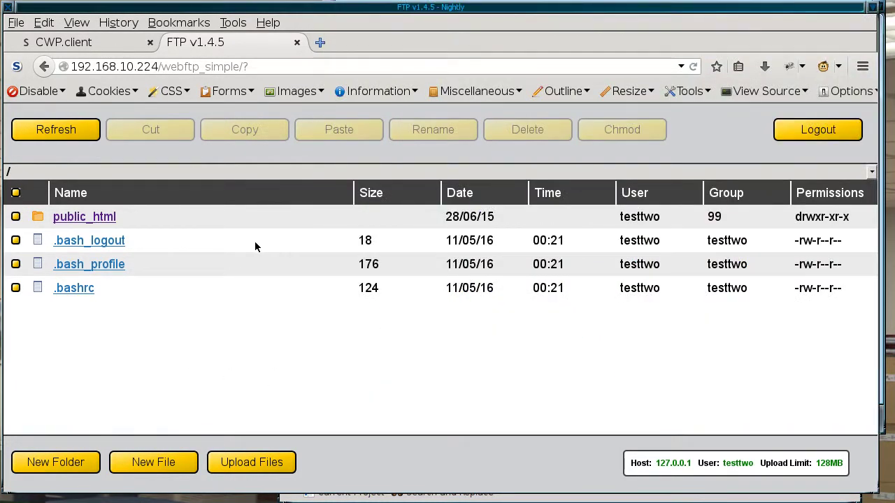
Step: Upload index.php from the local tutorials/domaintwo folder into public_html
left_click(96, 219)
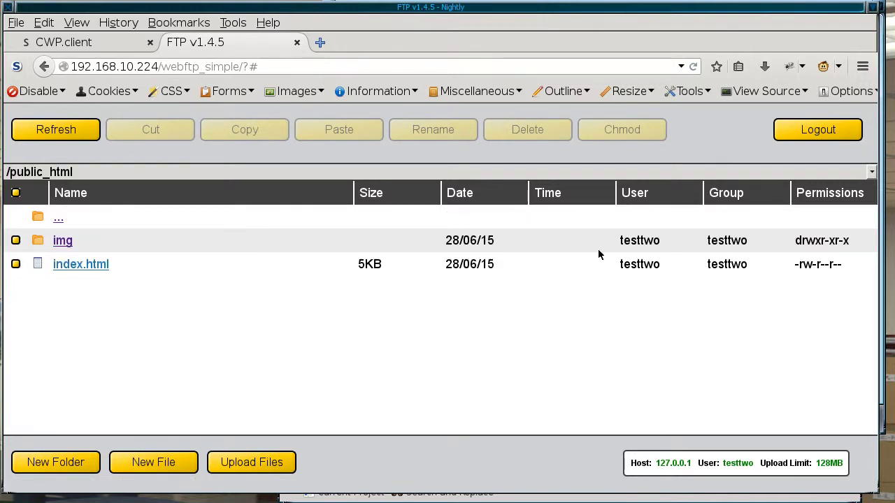
left_click(253, 462)
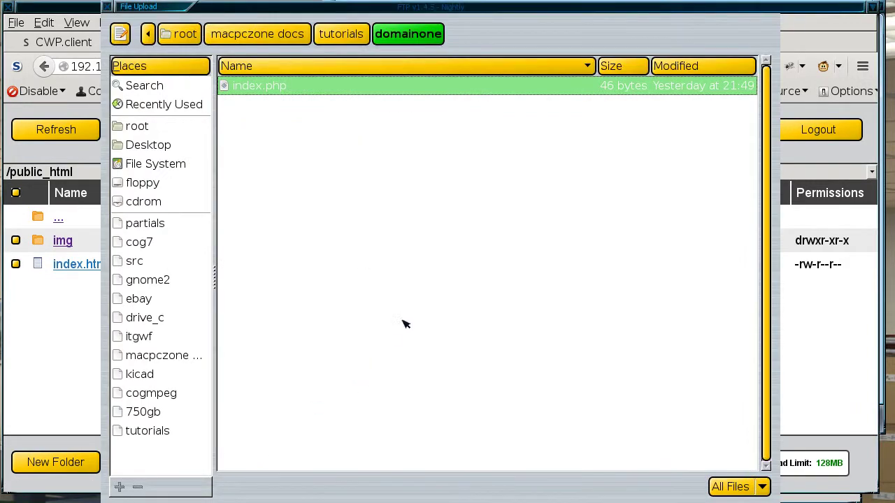
left_click(341, 33)
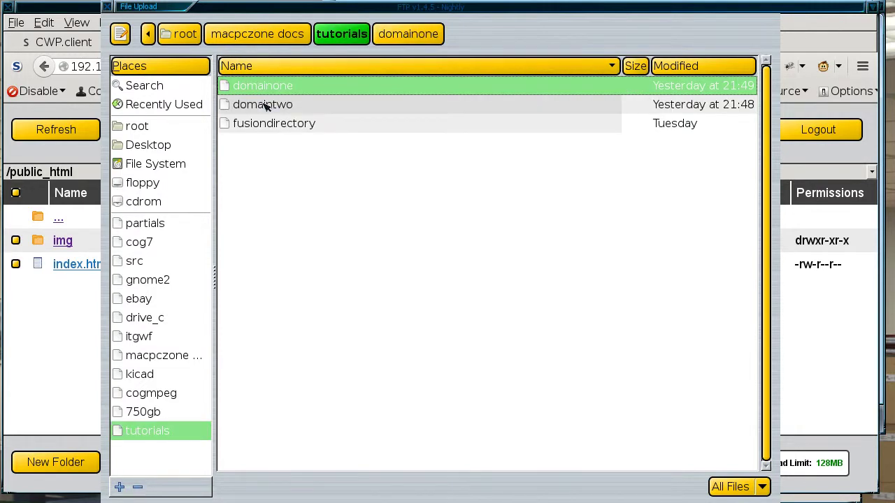
double_click(274, 104)
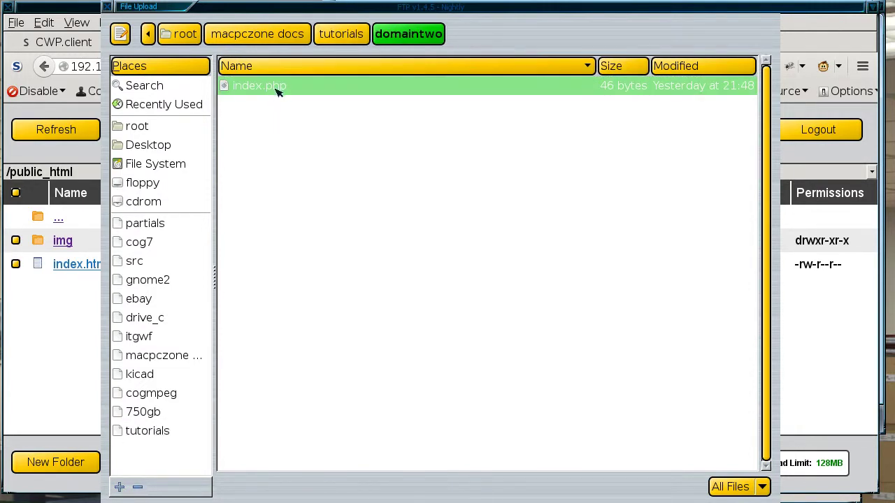
key("Return")
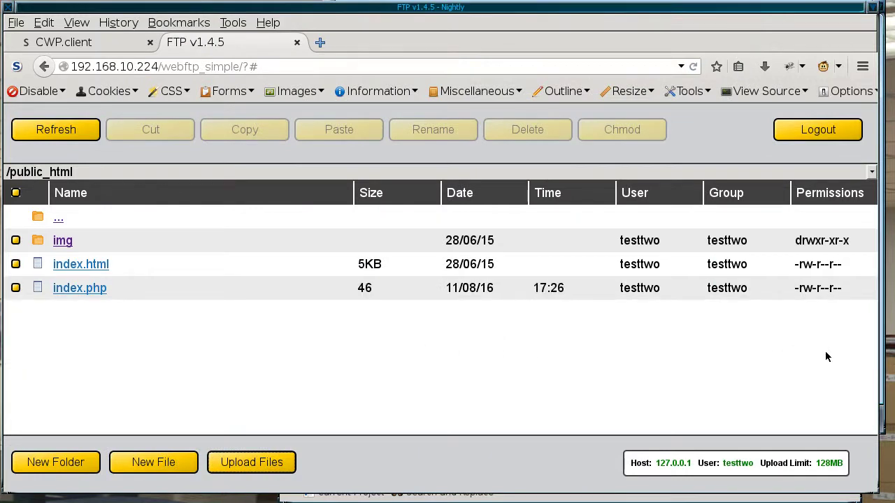
Step: Reload domaintwo.localdomain in the VM to confirm the Domain Two PHP info page, then return to WebFTP
left_click(880, 341)
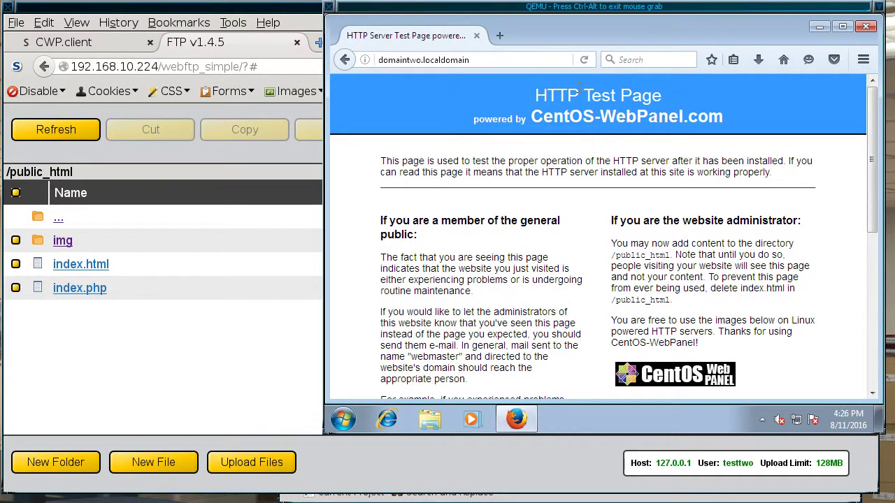
left_click(585, 59)
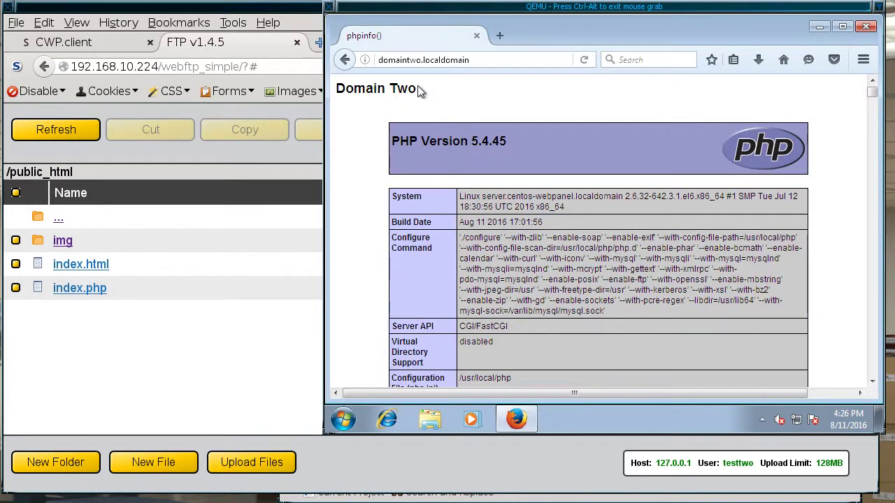
left_click_drag(418, 90, 337, 89)
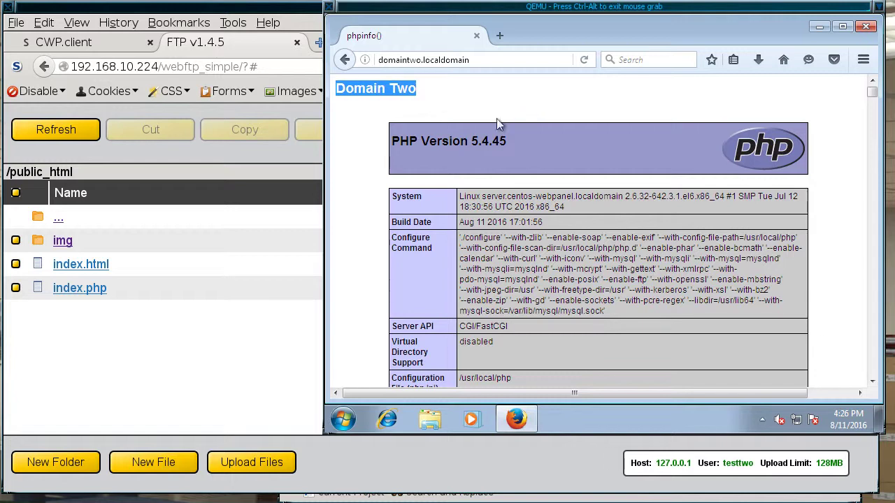
key("ctrl+alt")
left_click(310, 225)
left_click(250, 341)
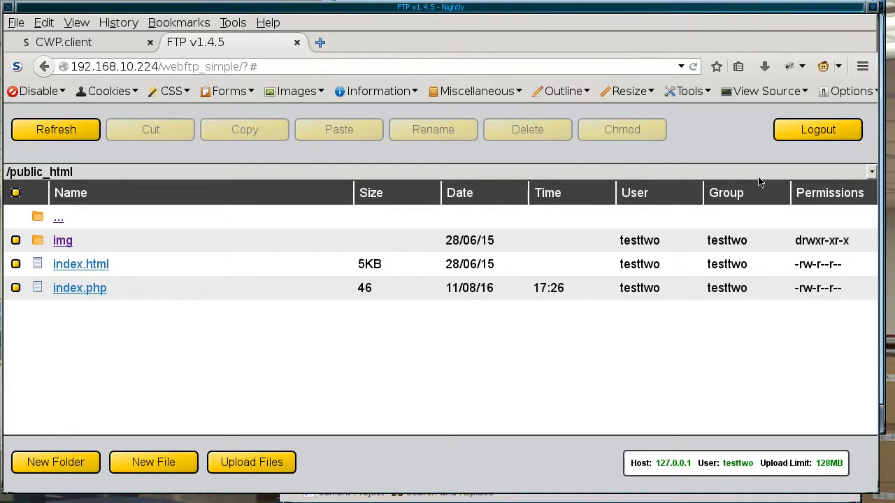
Step: Log out of WebFTP and the CWP client panel, closing the FTP page
left_click(800, 134)
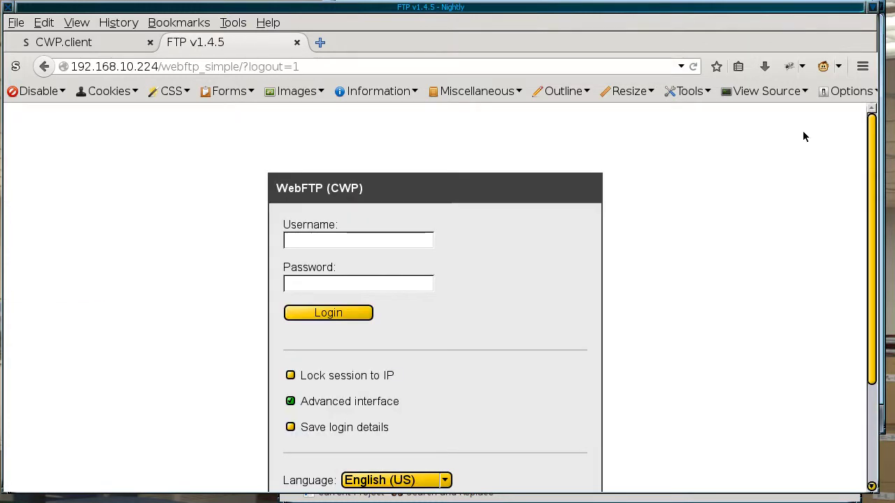
left_click(109, 44)
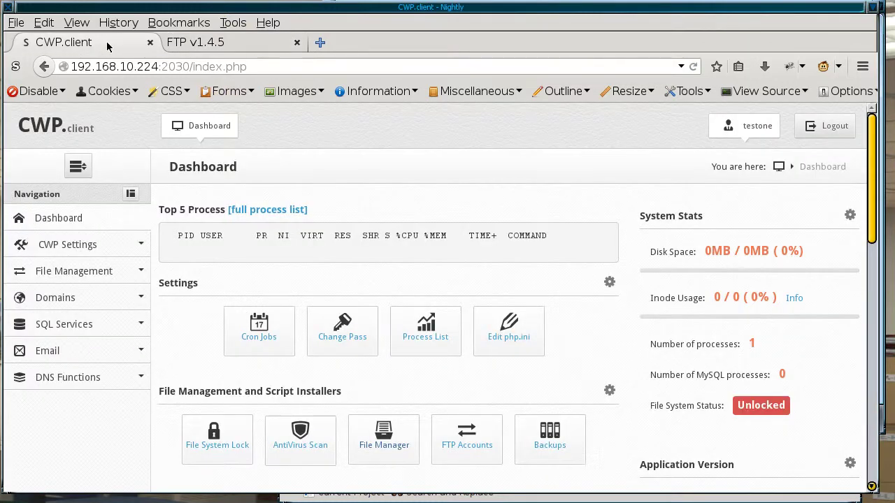
left_click(204, 47)
left_click(296, 43)
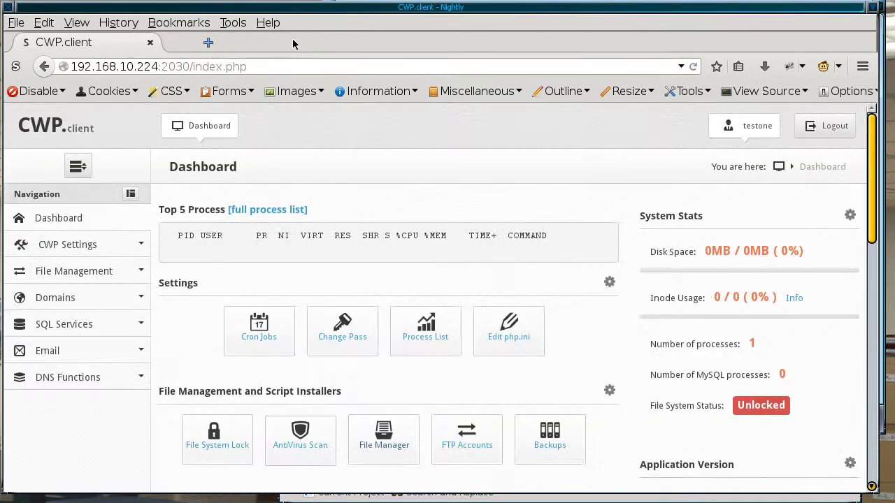
left_click(817, 127)
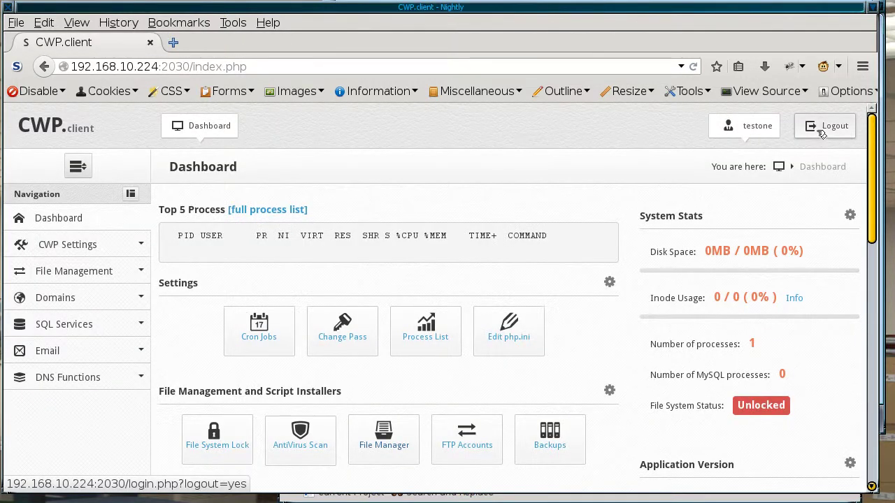
Step: Sign in to CWP admin as root using the saved login
left_click(381, 246)
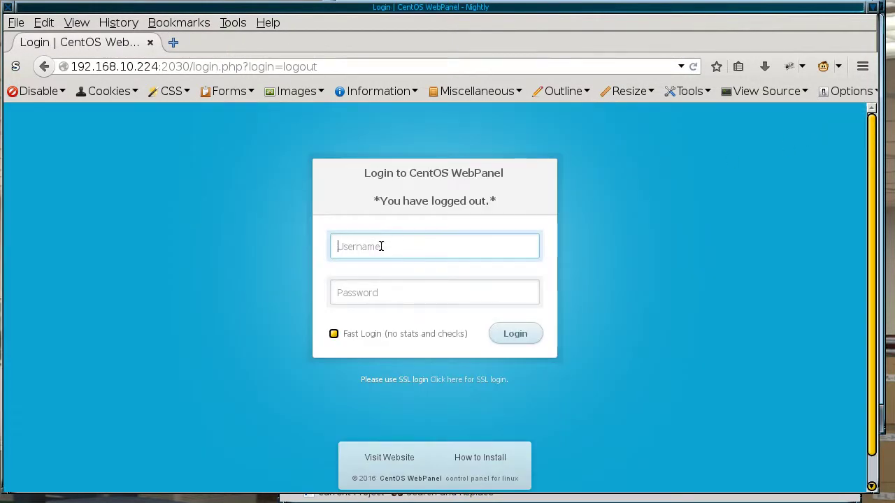
type("r")
left_click(373, 264)
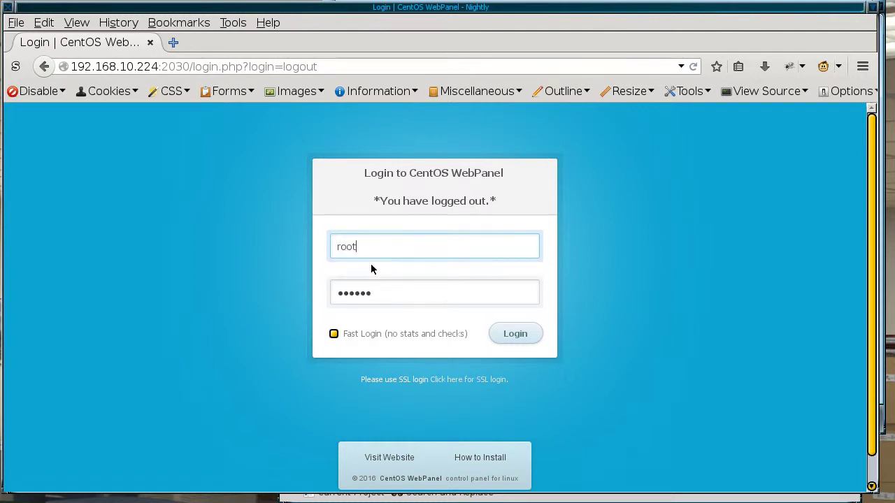
left_click(532, 342)
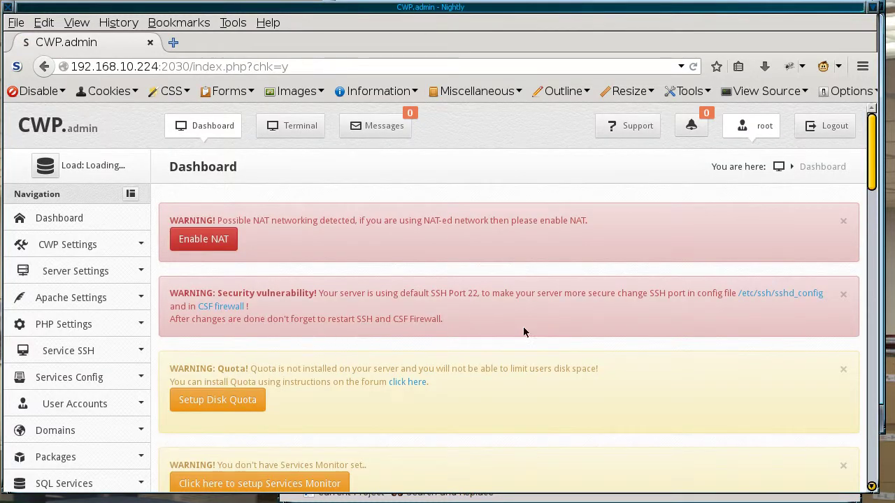
Step: Go to User Accounts > New Account from the admin dashboard
left_click_drag(872, 182, 808, 238)
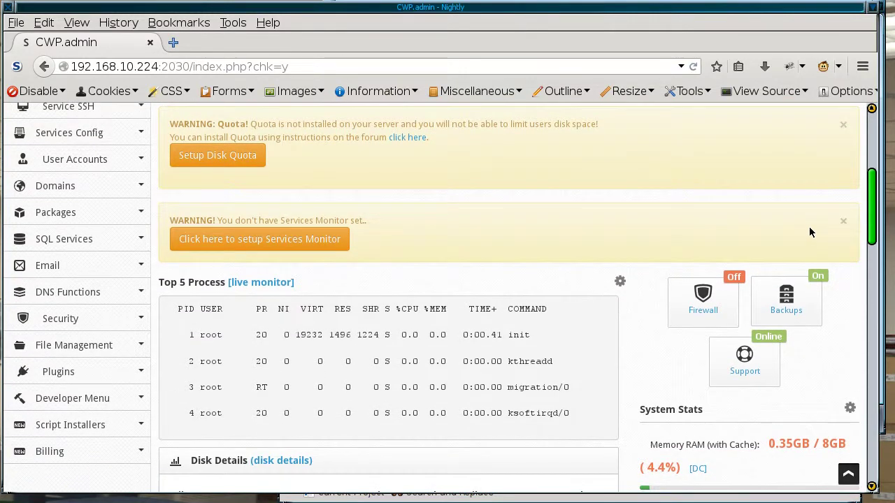
scroll(808, 232, "up", 2)
scroll(803, 213, "up", 1)
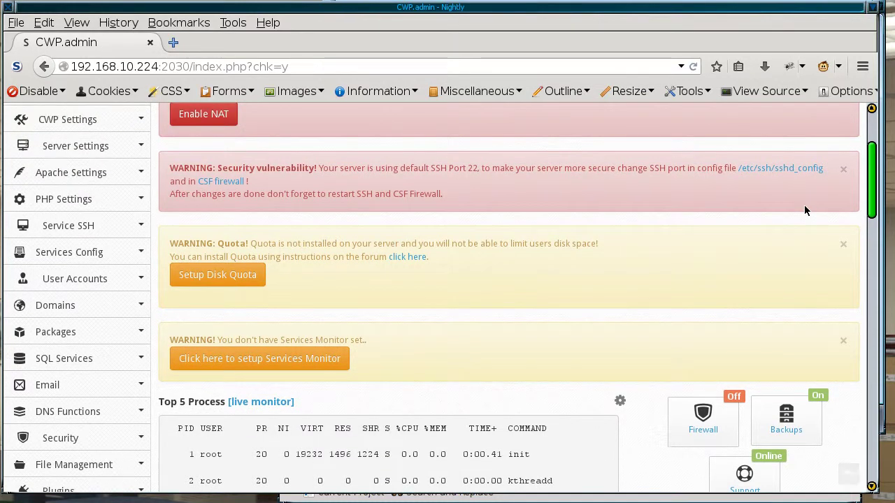
scroll(804, 205, "down", 1)
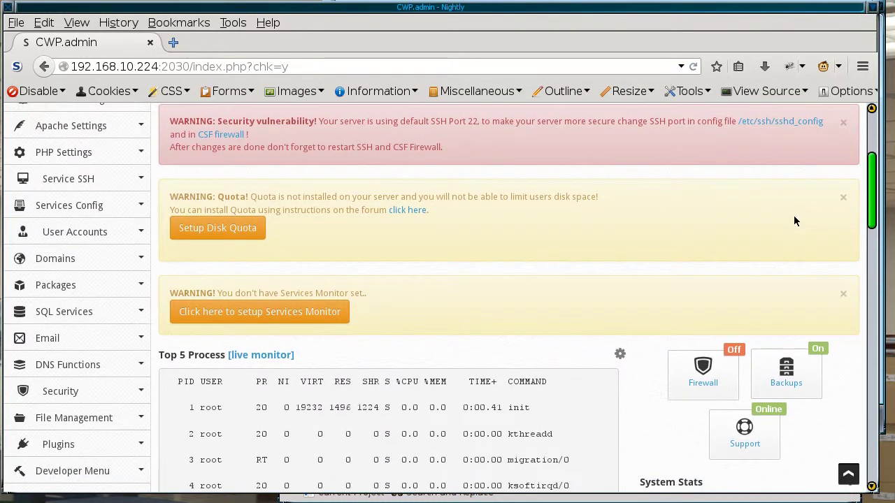
scroll(793, 217, "down", 1)
scroll(785, 223, "down", 1)
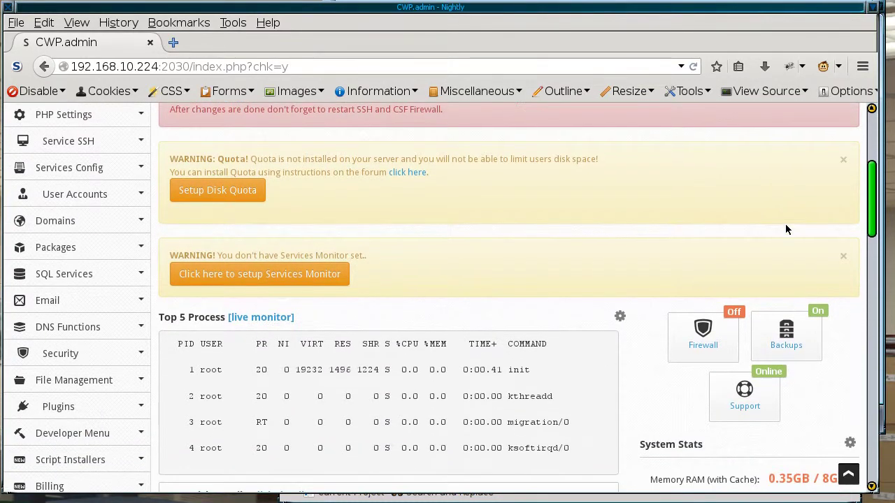
left_click(92, 194)
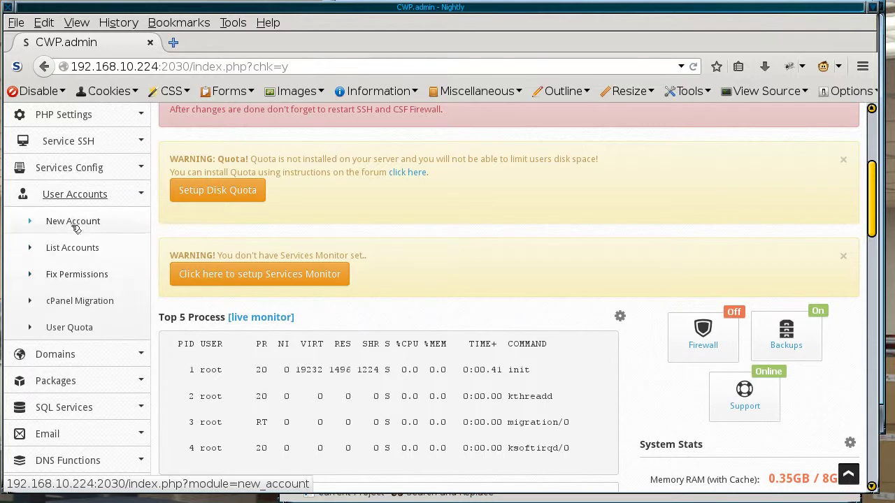
left_click(74, 221)
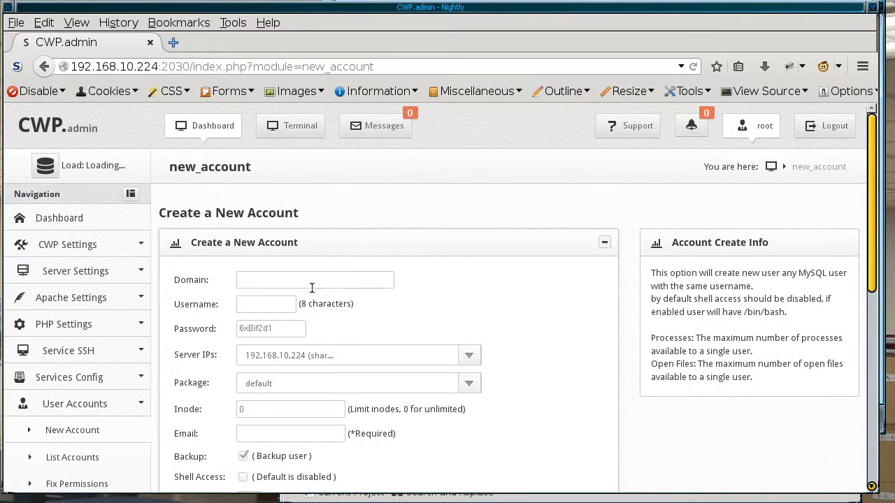
Step: Enter domain domainthree.local and username testthre in the new account form
left_click(303, 281)
type("do")
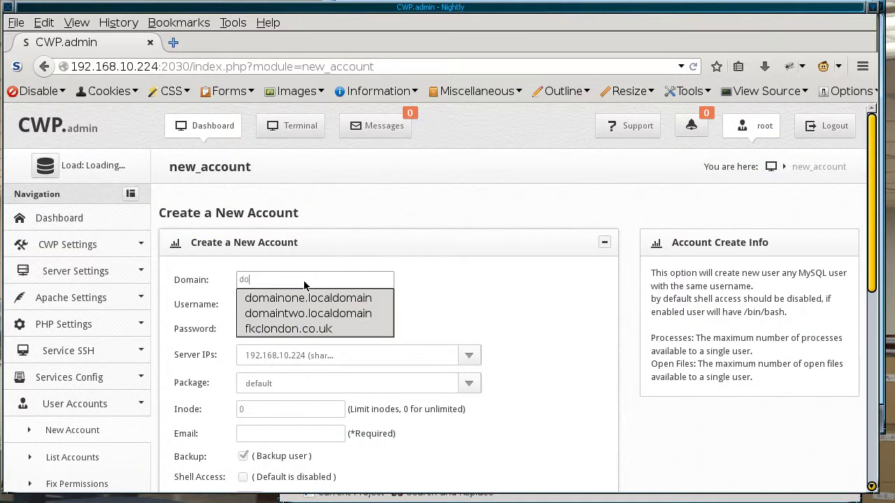
type("main")
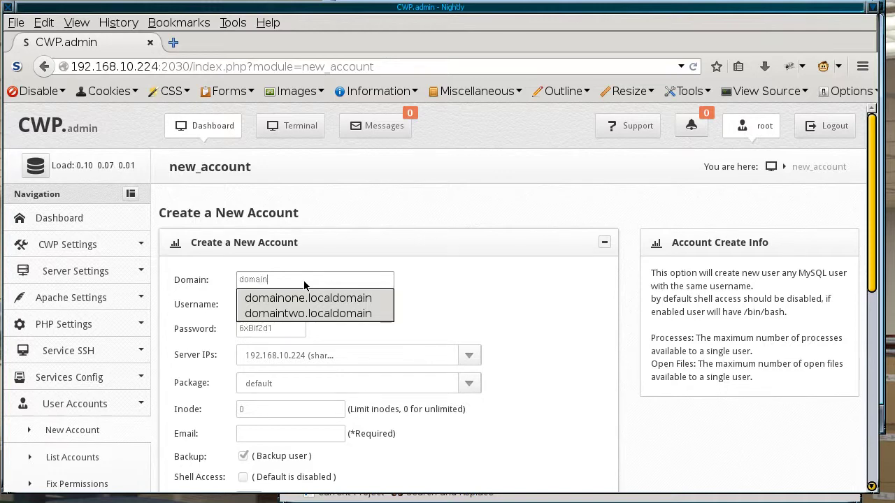
type("three")
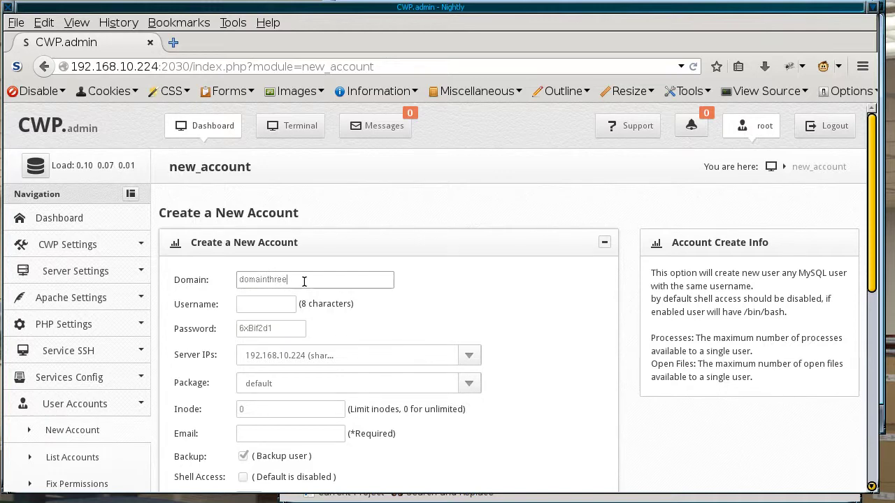
type(".localdomain")
left_click(263, 302)
type("testth")
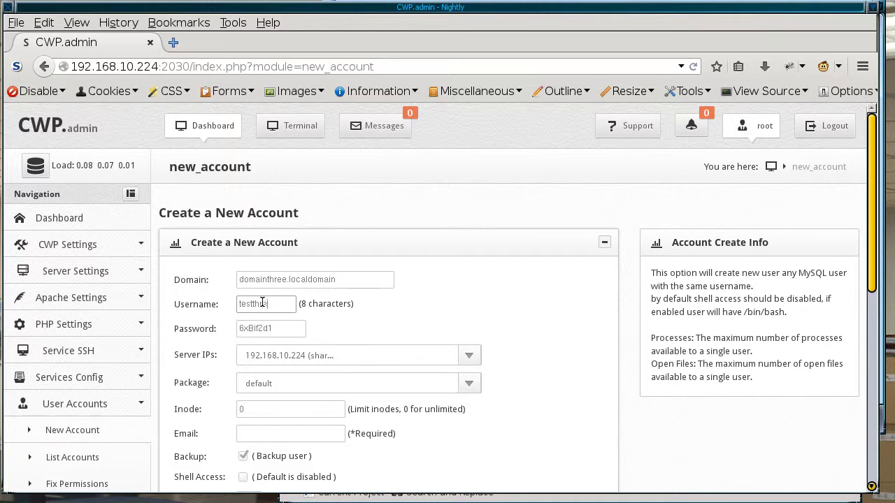
type("re")
Step: Fill in the suggested contact e-mail and change the username to test3
left_click(278, 432)
type("m")
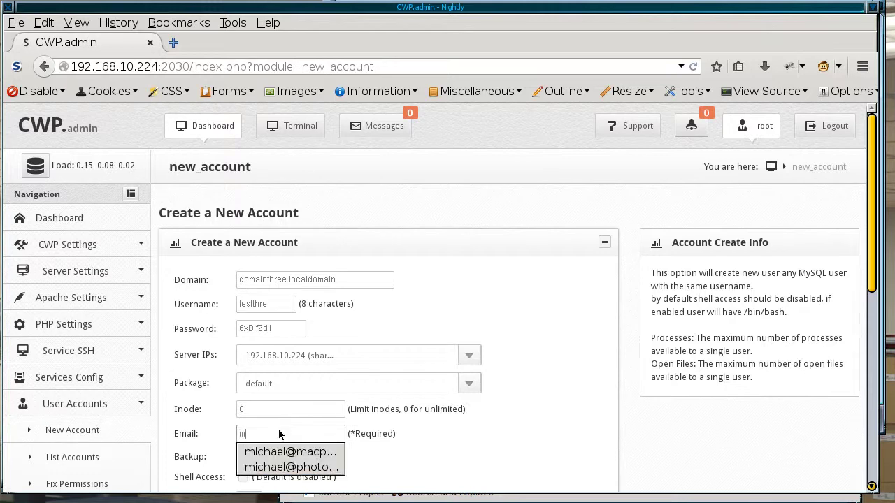
left_click(285, 453)
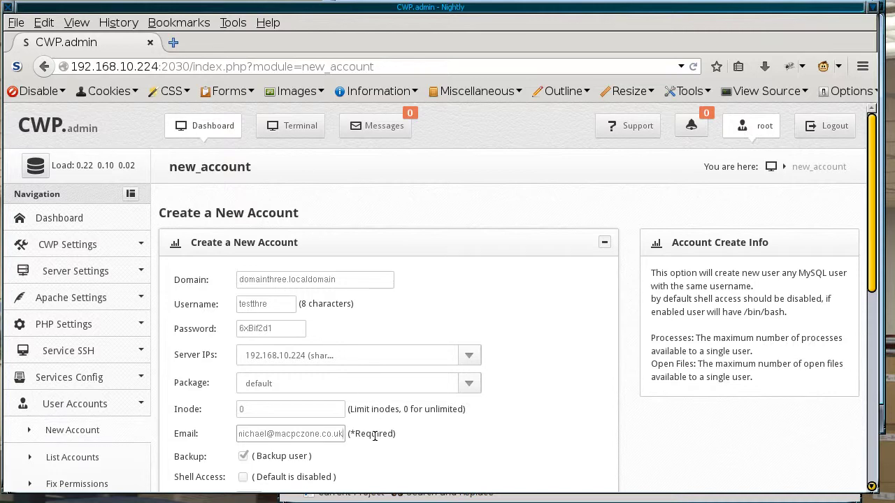
left_click_drag(236, 304, 274, 304)
left_click(276, 304)
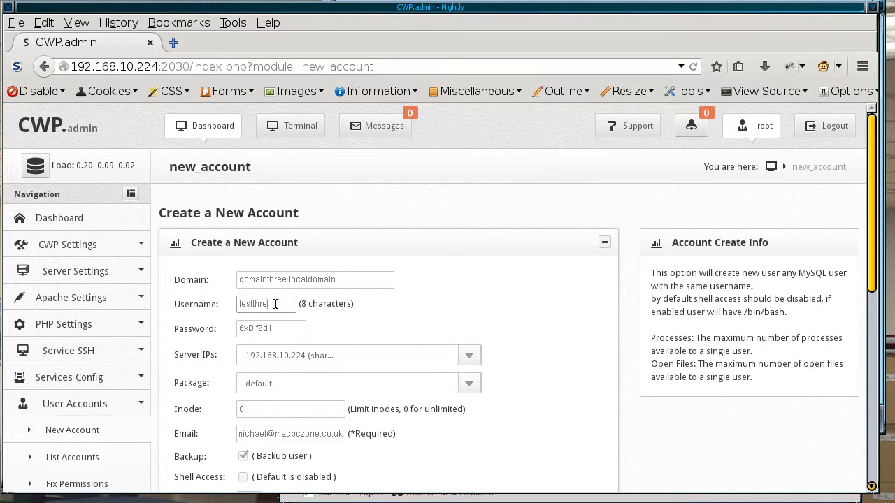
key("BackSpace")
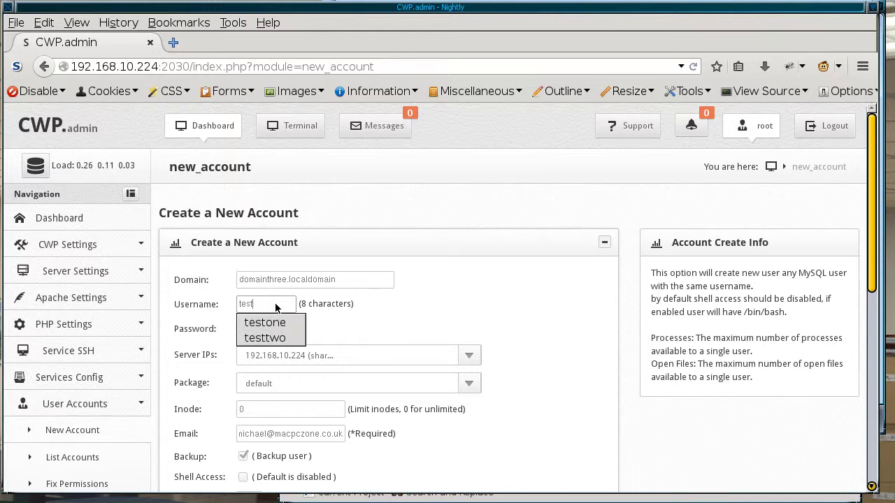
type("3")
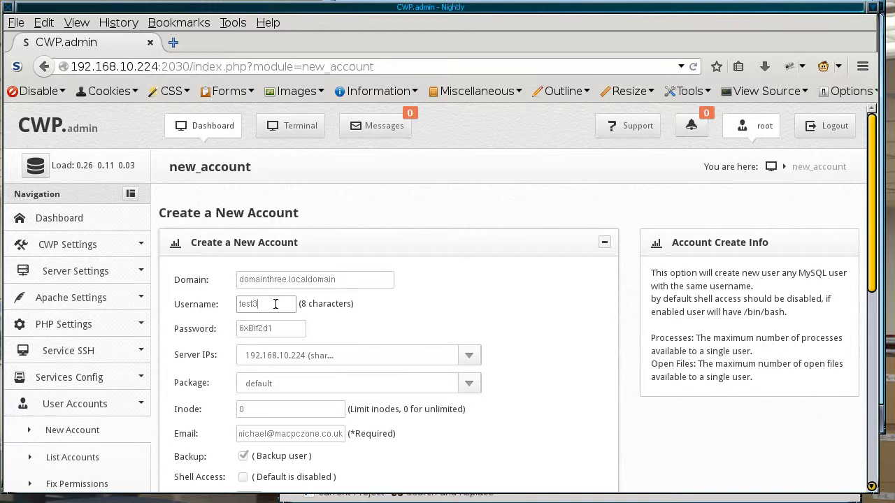
double_click(266, 305)
Step: Paste the test3 username into the Kate notes below the testtwo entry
left_click(422, 496)
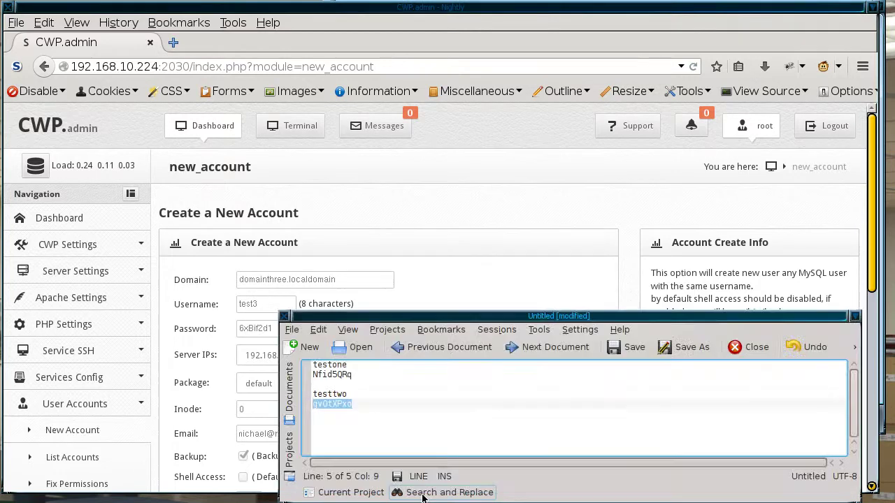
left_click(397, 423)
key("Return")
key("Return")
key("alt+Tab")
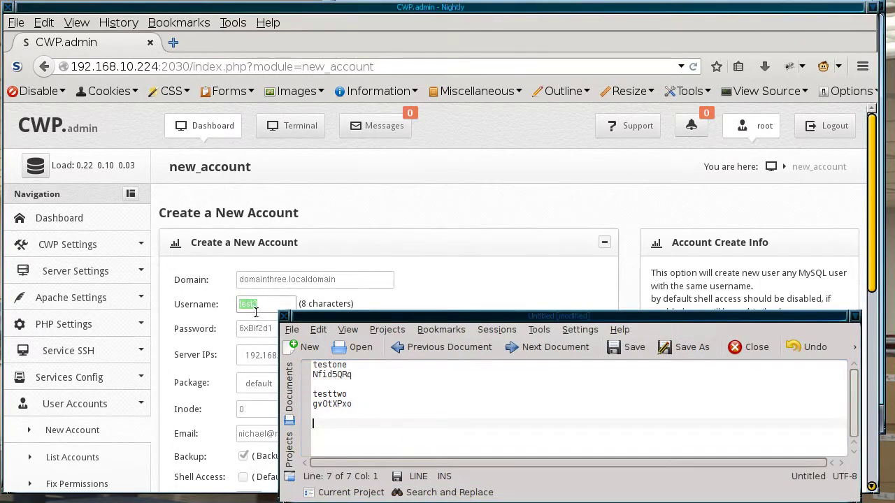
key("ctrl+c")
key("alt+Tab")
key("ctrl+v")
key("Return")
Step: Copy the generated password from the CWP form into the notes under test3
key("alt+Tab")
left_click_drag(238, 331, 288, 330)
key("ctrl+c")
key("alt+Tab")
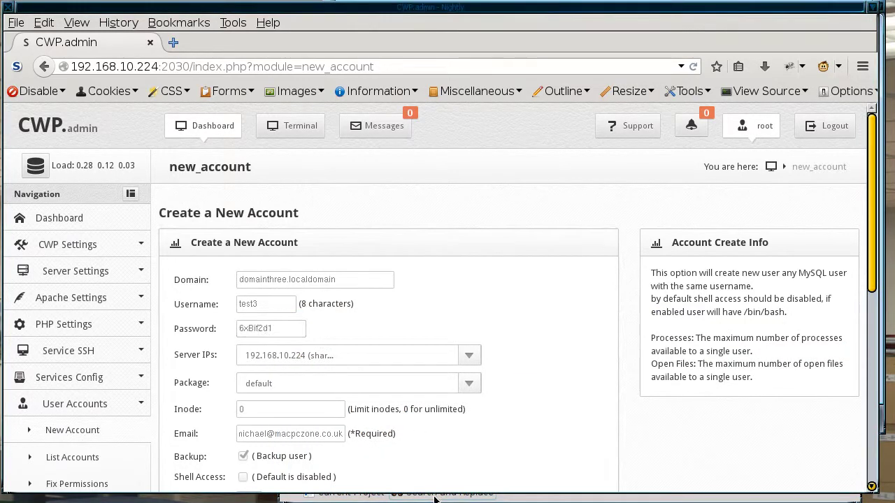
key("ctrl+v")
key("alt+Tab")
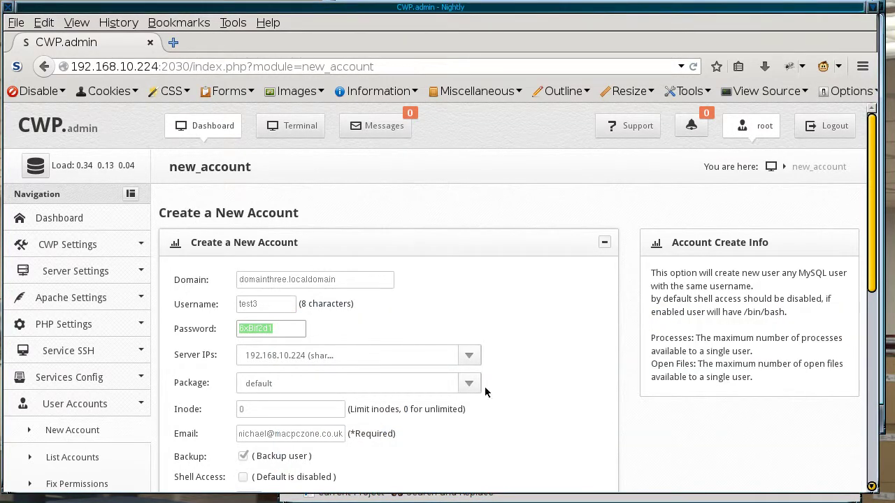
scroll(835, 382, "down", 5)
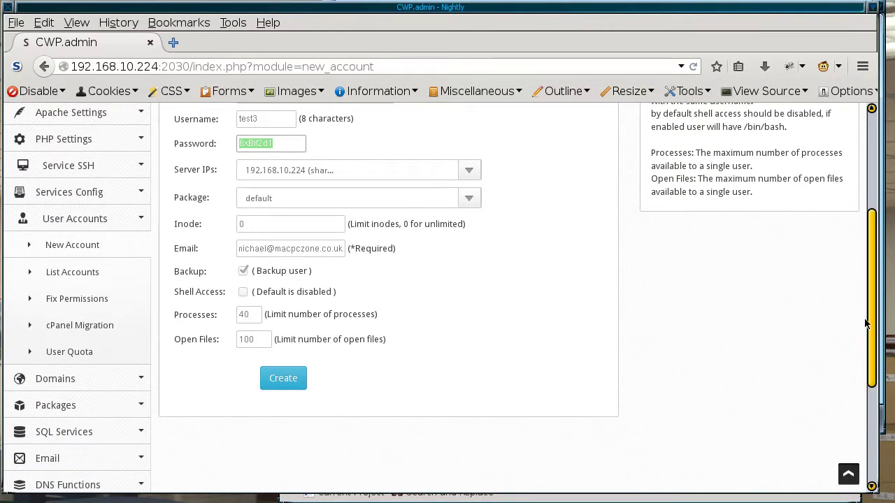
scroll(866, 318, "up", 3)
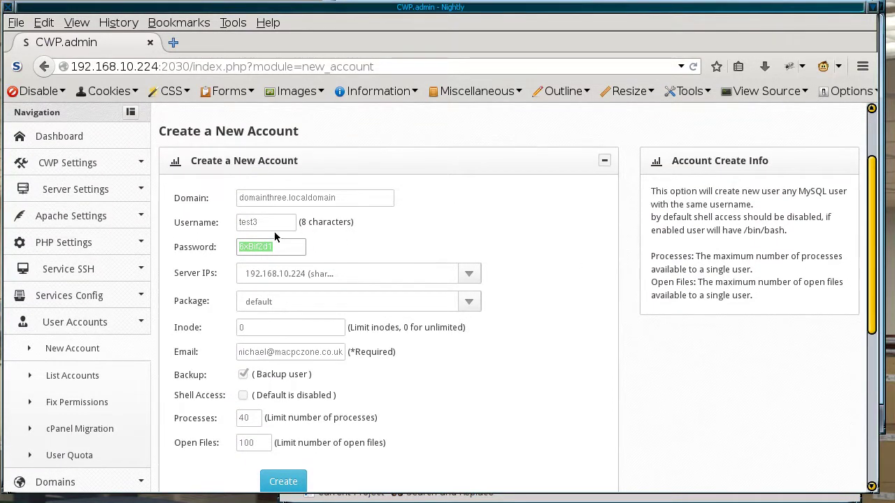
left_click(878, 365)
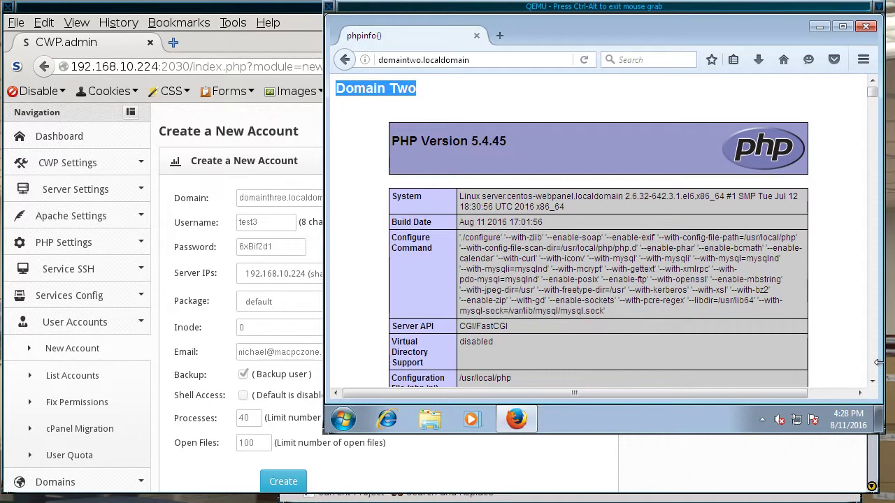
Step: Change the VM browser's address to domainthree.localdomain, which returns Server not found
left_click(414, 60)
double_click(418, 60)
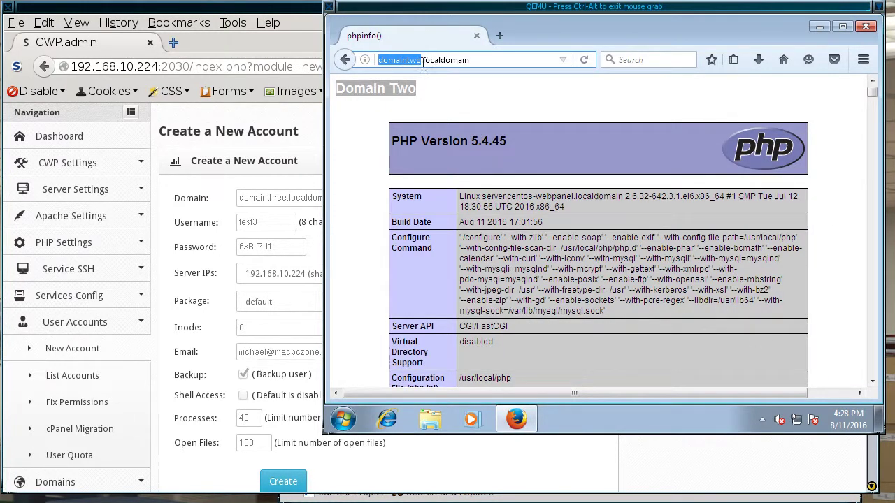
left_click(416, 60)
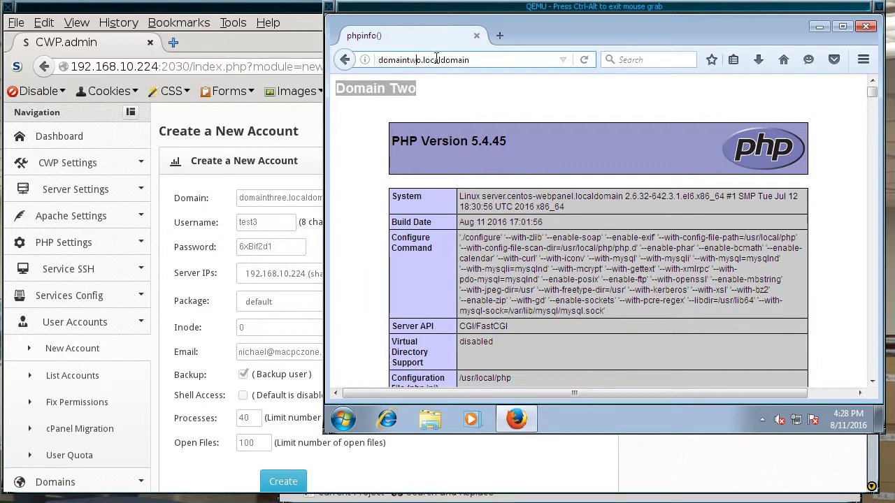
key("BackSpace")
key("Delete")
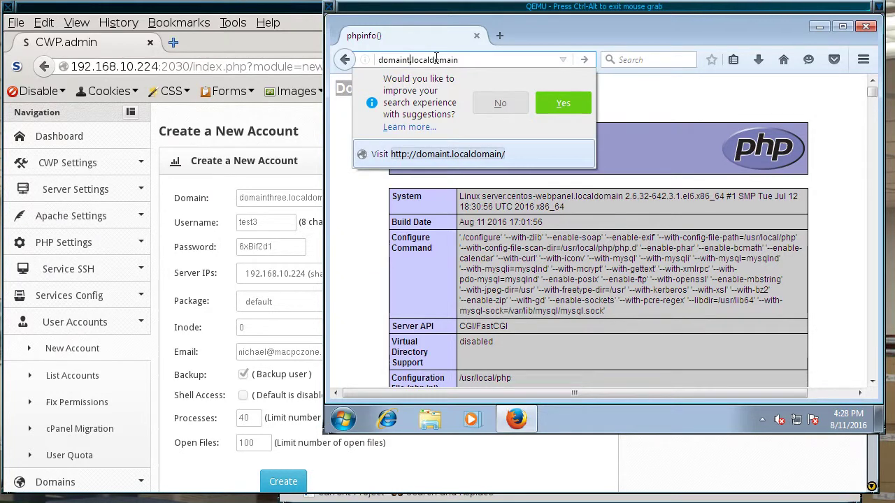
type("hree")
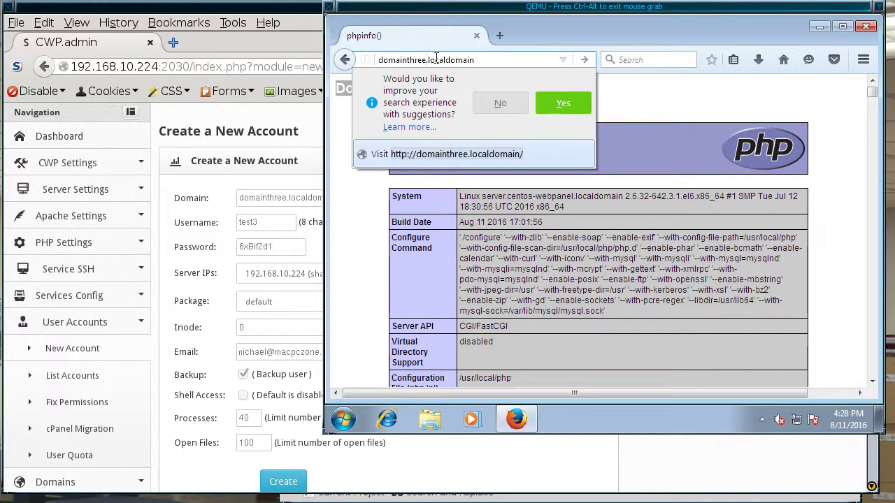
key("Return")
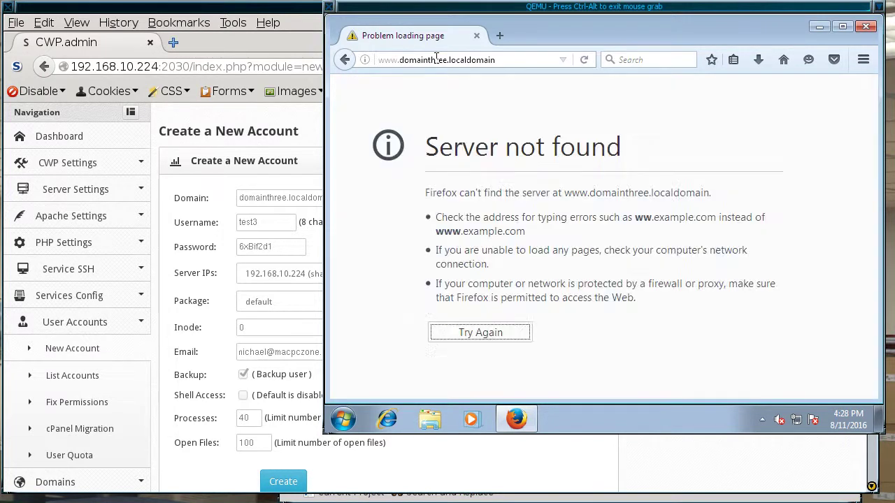
key("ctrl+alt")
left_click(196, 282)
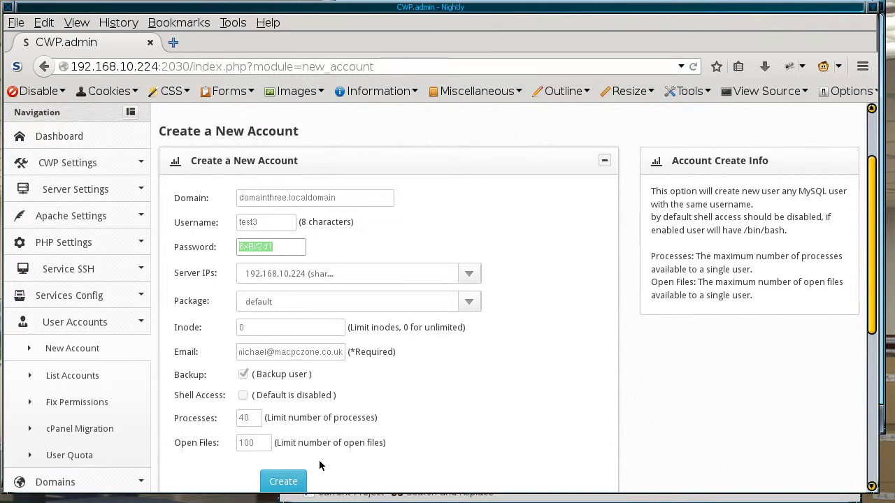
Step: Create the test3 account for domainthree.localdomain
left_click(285, 482)
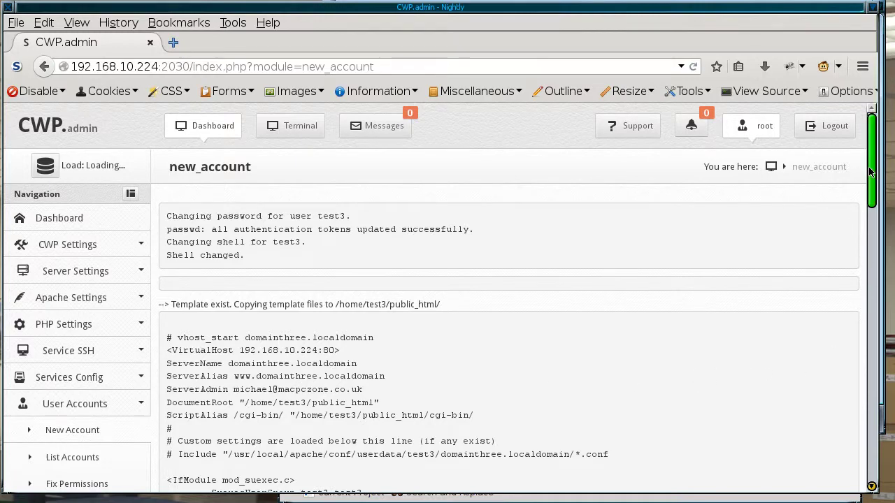
scroll(870, 172, "down", 15)
scroll(801, 163, "up", 15)
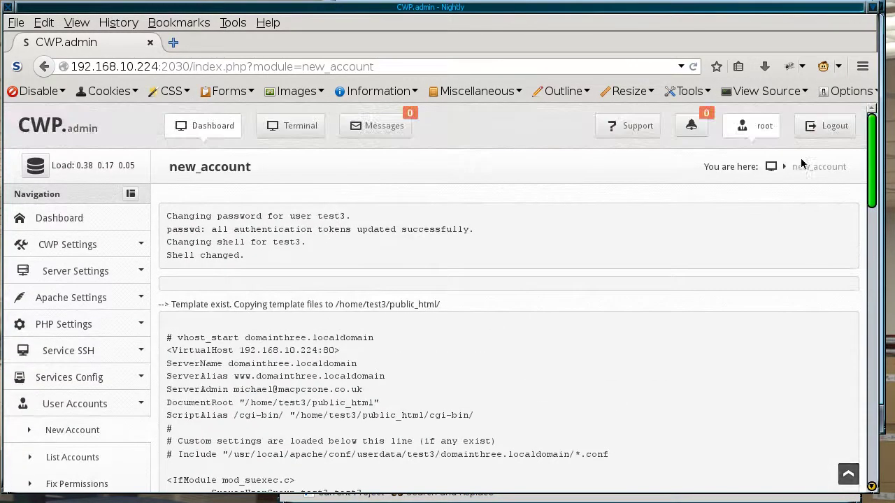
Step: Retry domainthree.localdomain in the VM, which now returns 403 Forbidden
key("alt+Tab")
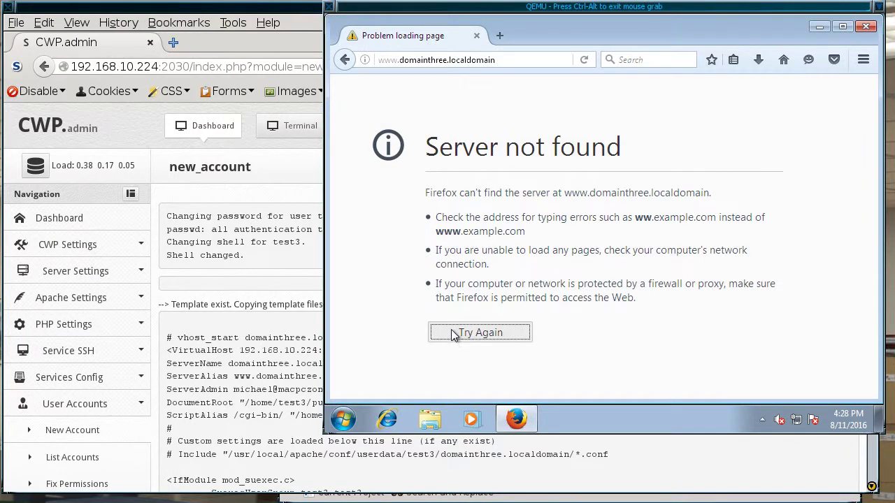
left_click(486, 332)
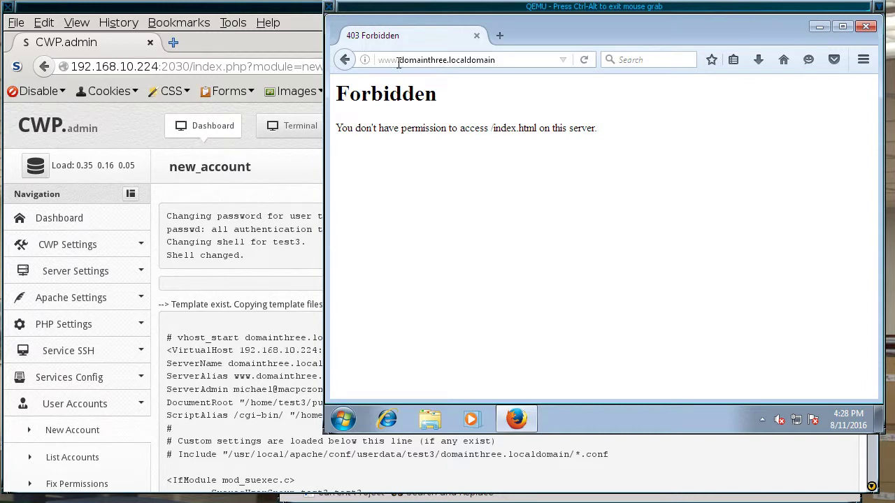
left_click(183, 331)
scroll(74, 447, "down", 1)
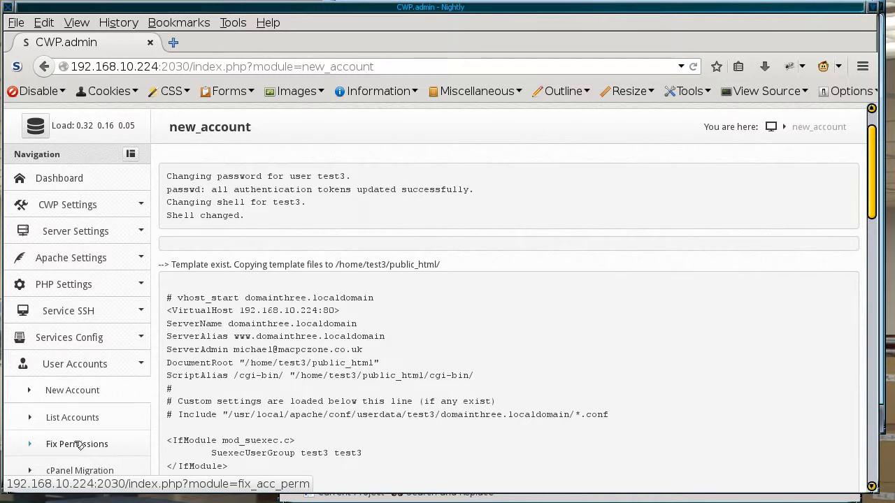
Step: Run Fix Account Permissions for test3, then reload domainthree.localdomain in the VM
left_click(77, 444)
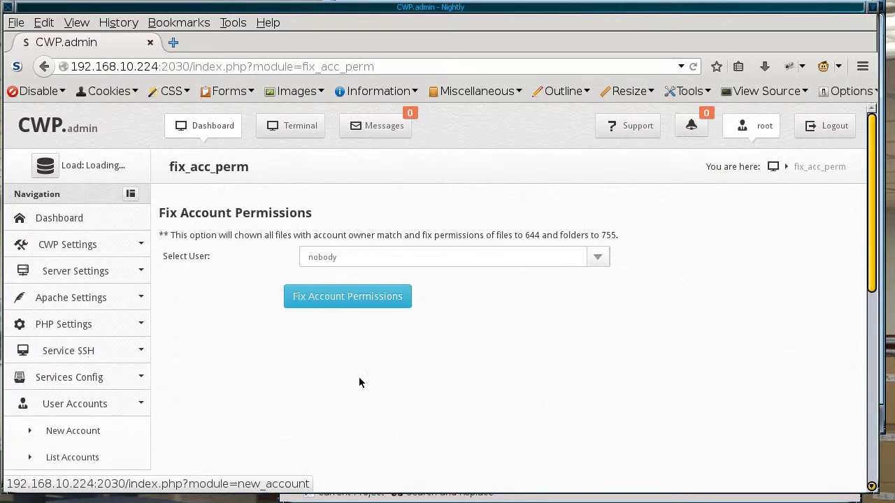
left_click(598, 256)
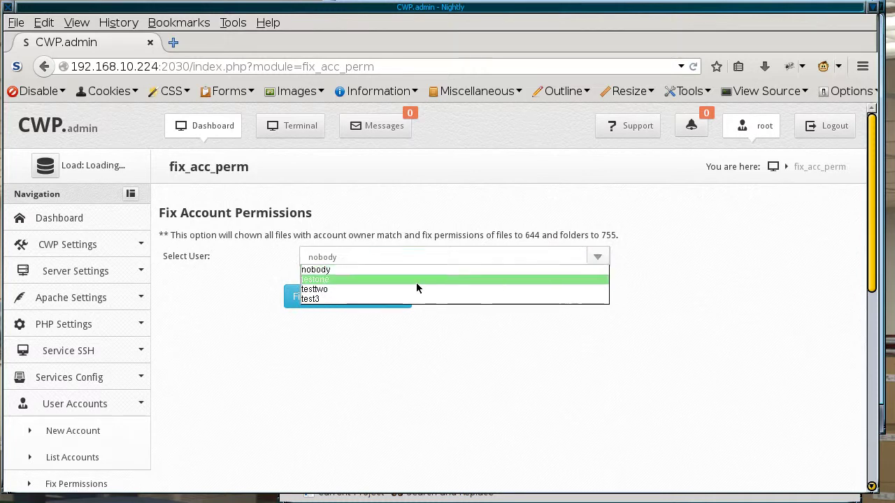
left_click(390, 299)
left_click(331, 298)
left_click(878, 357)
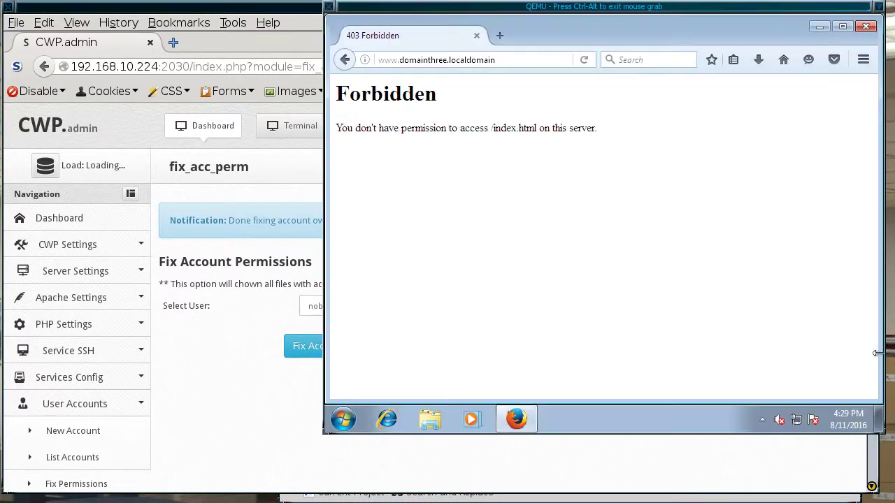
left_click(583, 59)
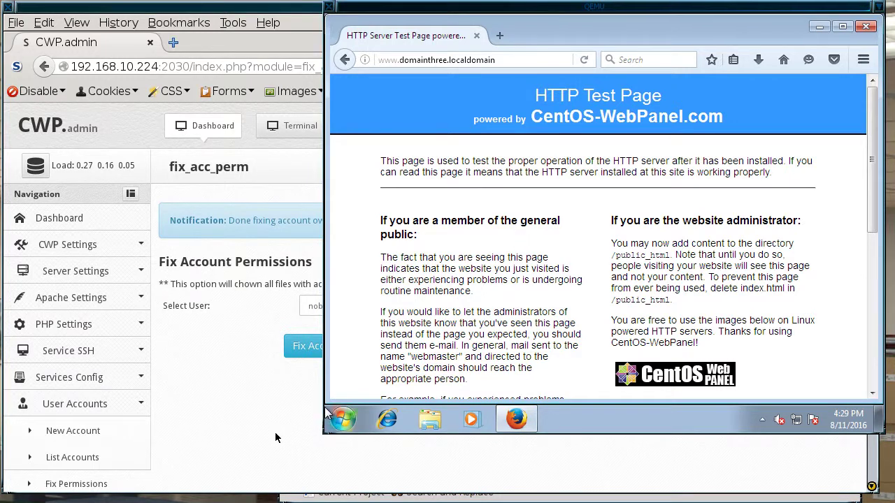
Step: Recheck domainthree.localdomain's HTTP Test Page in the VM, then return to CWP's Fix Permissions page
left_click(245, 419)
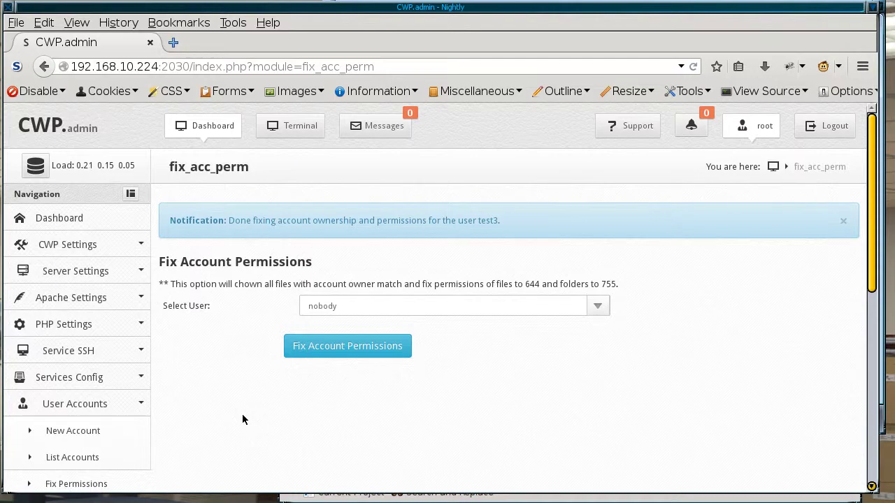
key("alt+Tab")
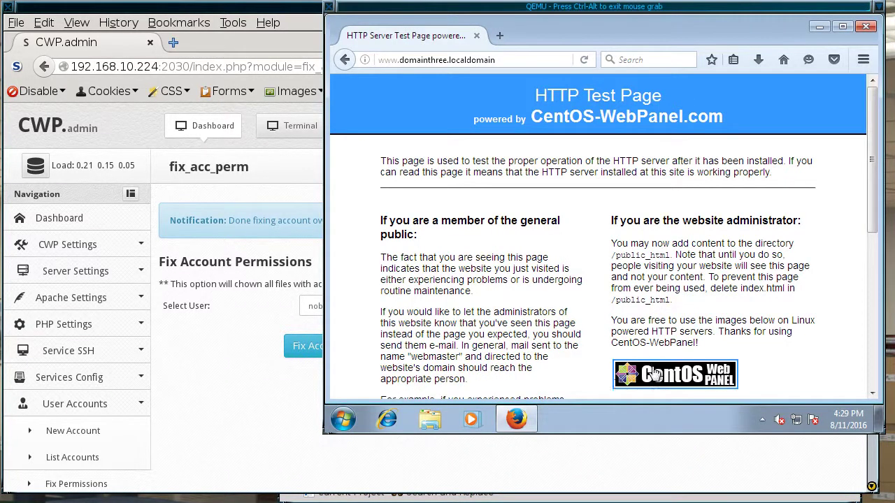
left_click(539, 459)
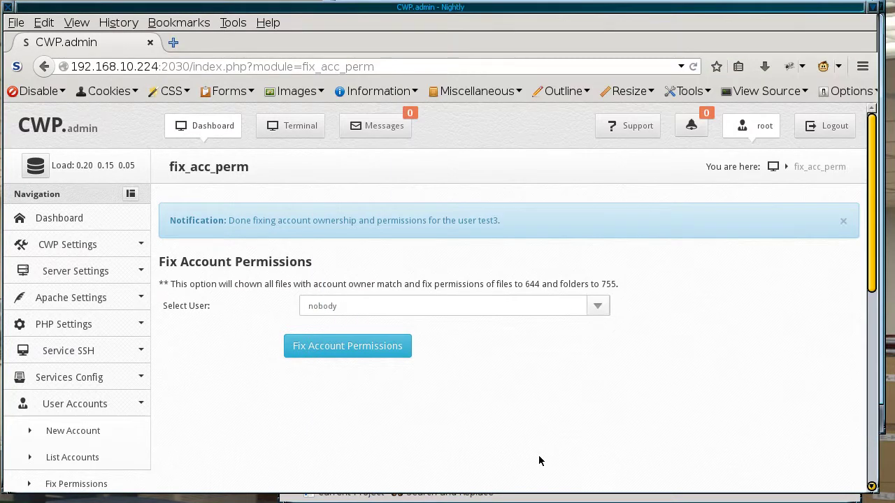